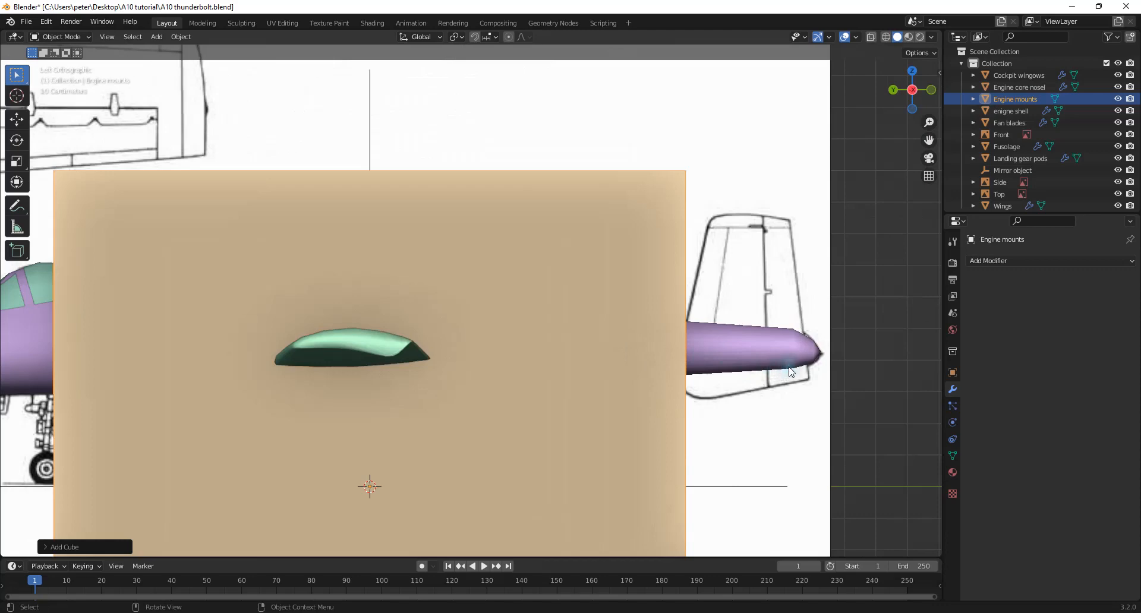
Scale the Engine mounts cube down uniformly to a small block under the aircraft
key("s")
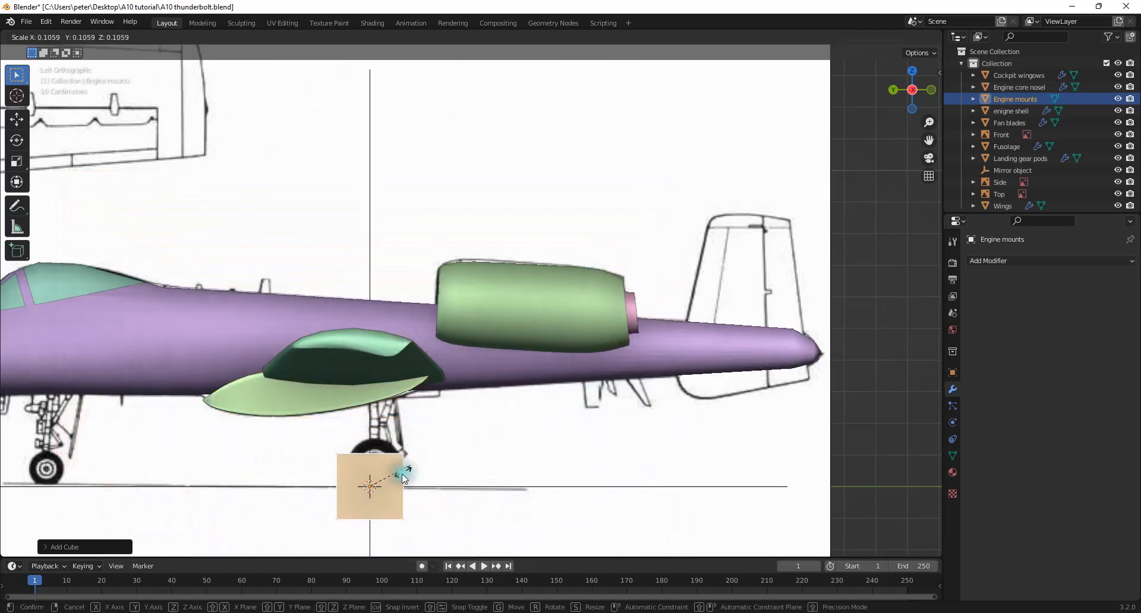
left_click(401, 477)
left_click(930, 91)
scroll(675, 324, "up", 4)
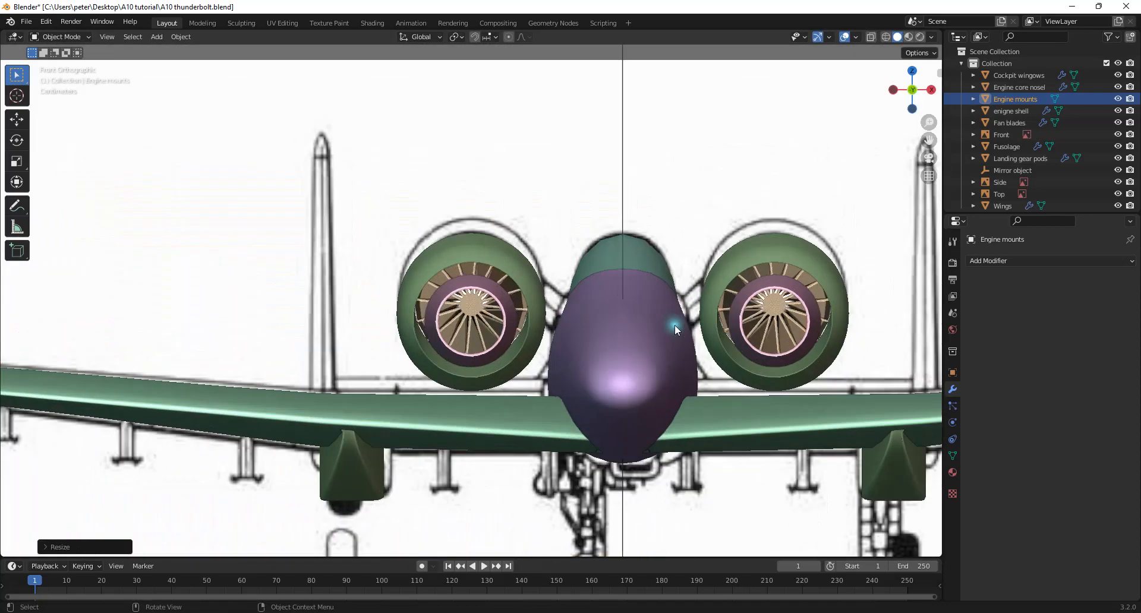
scroll(686, 378, "down", 2)
scroll(684, 406, "down", 1)
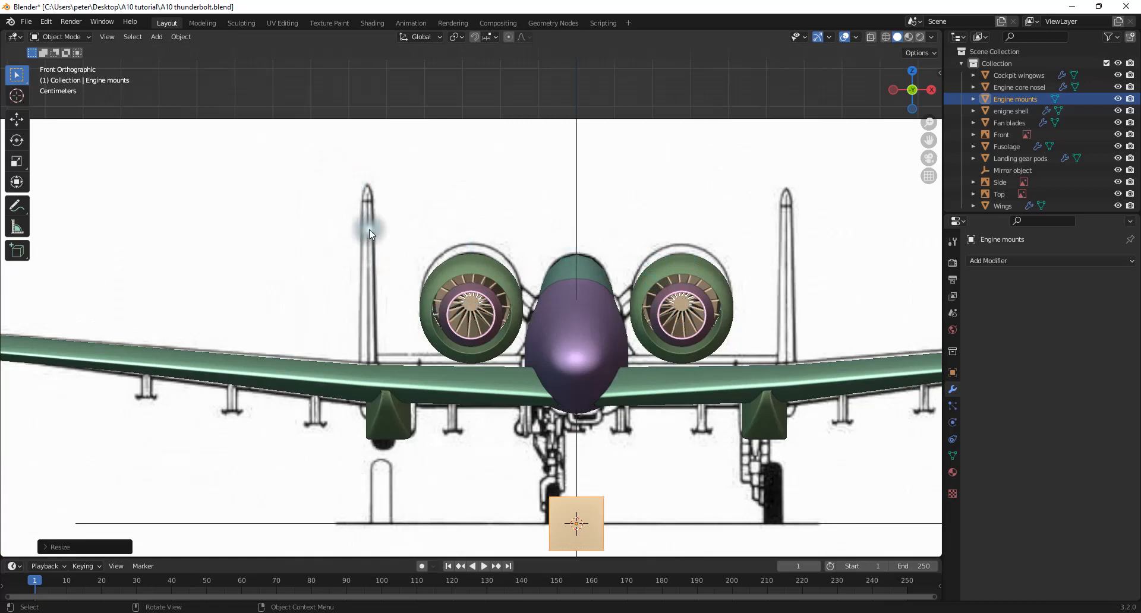
left_click_drag(361, 227, 512, 349)
scroll(562, 349, "up", 2)
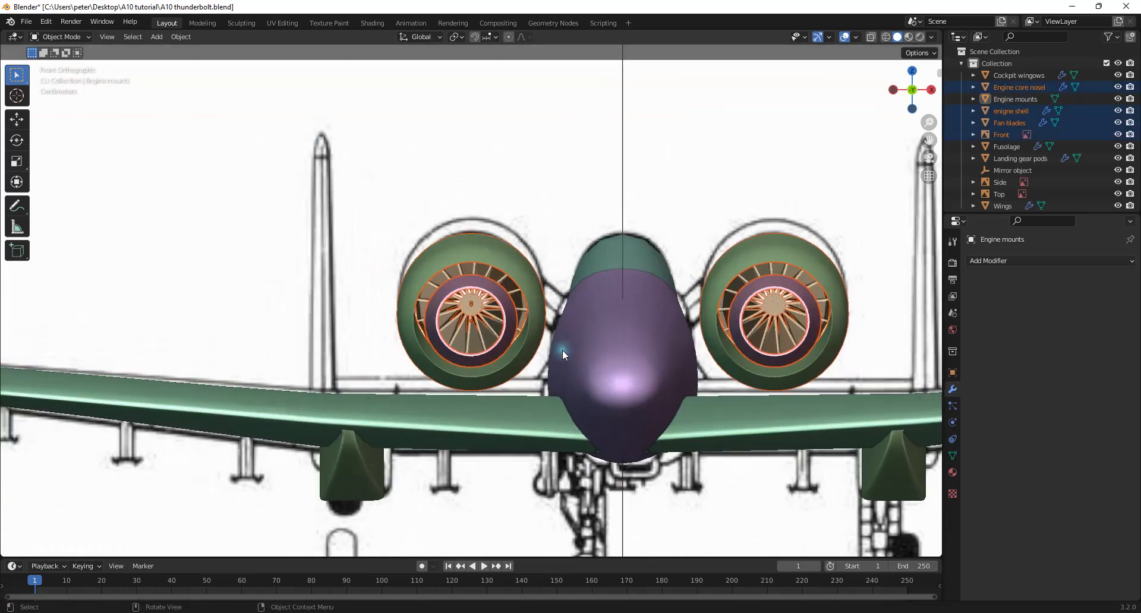
key("g")
key("z")
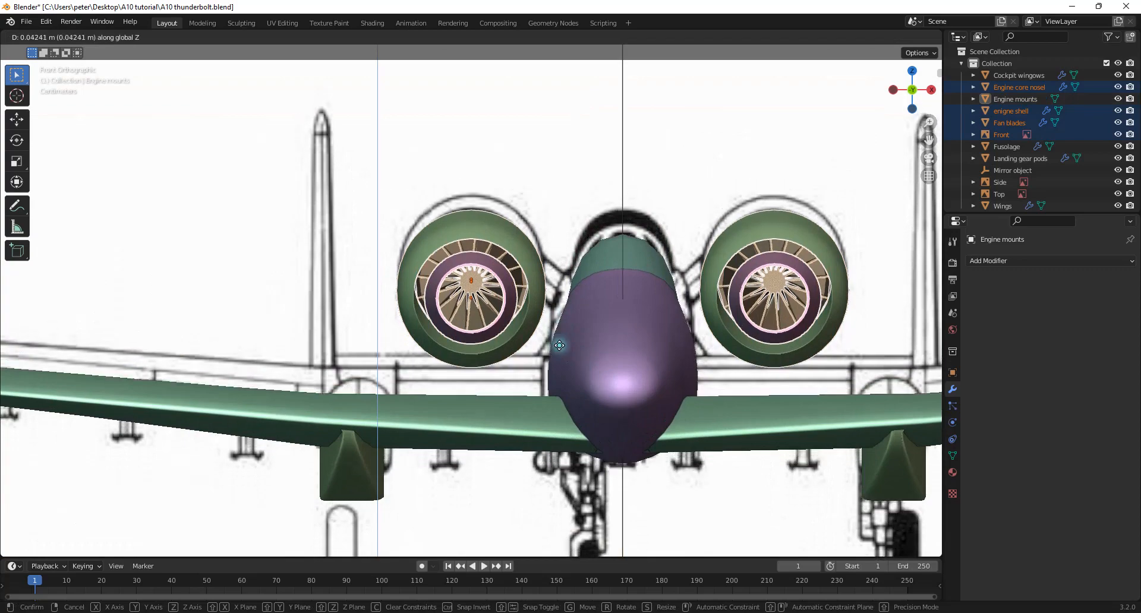
right_click(558, 359)
scroll(559, 359, "down", 5)
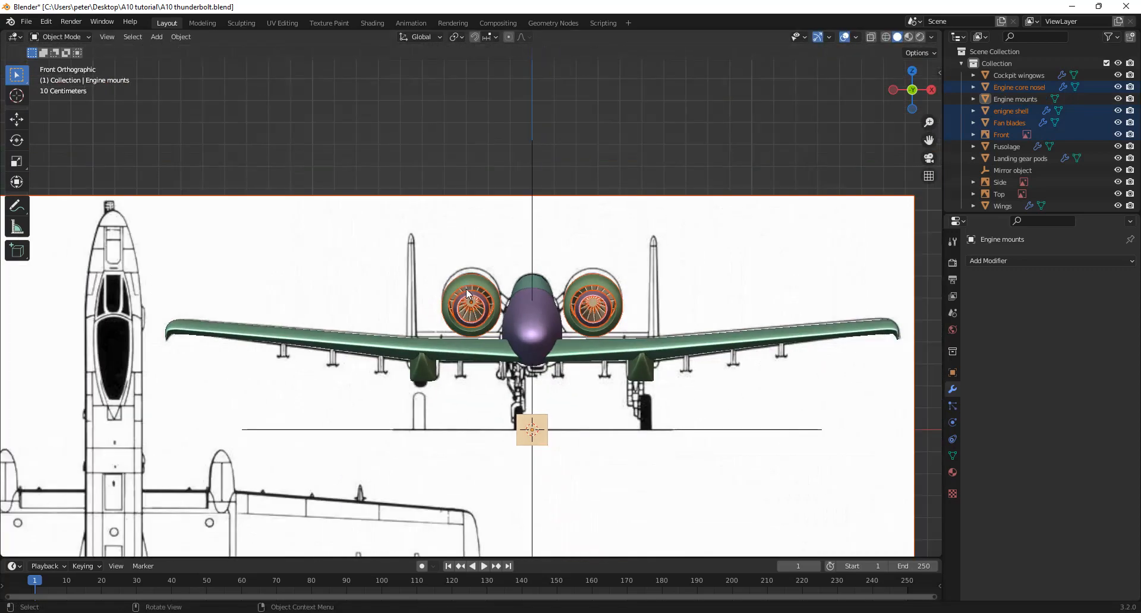
left_click(466, 289)
Select the engine core, fan blades and engine shell and raise them along Z to match the engines in the front blueprint
scroll(470, 291, "up", 5)
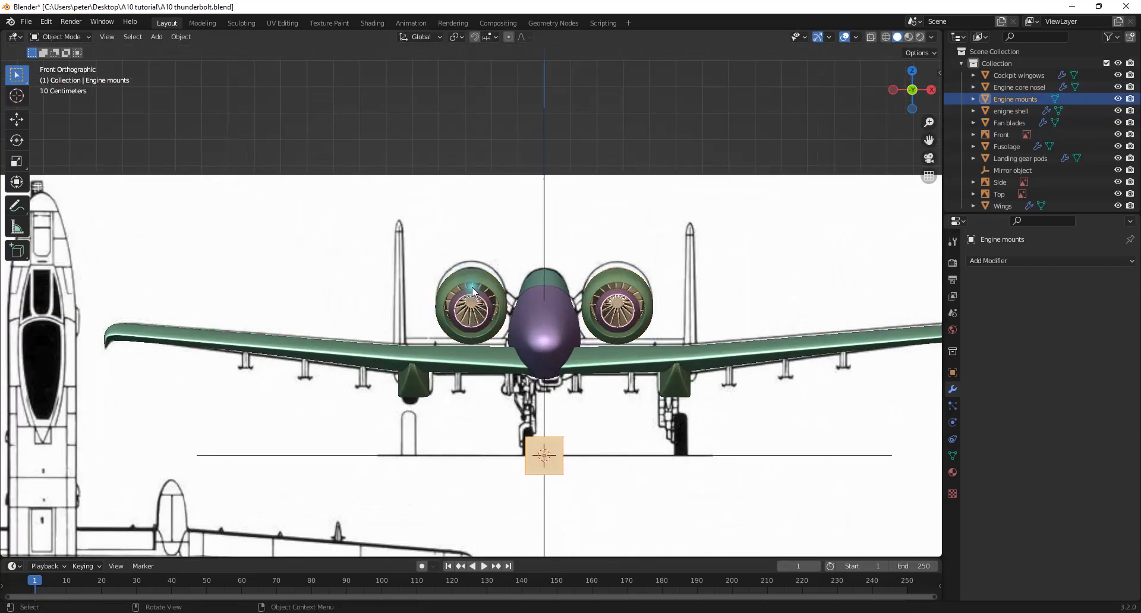
left_click(476, 291)
left_click(475, 287, "shift")
left_click(484, 262, "shift")
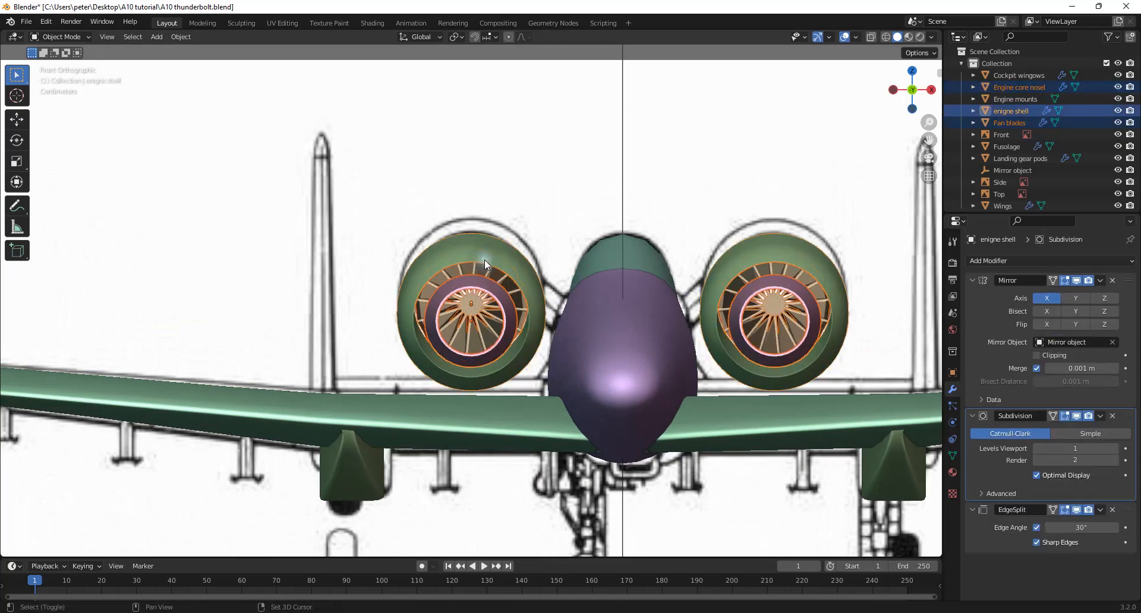
key("g")
key("z")
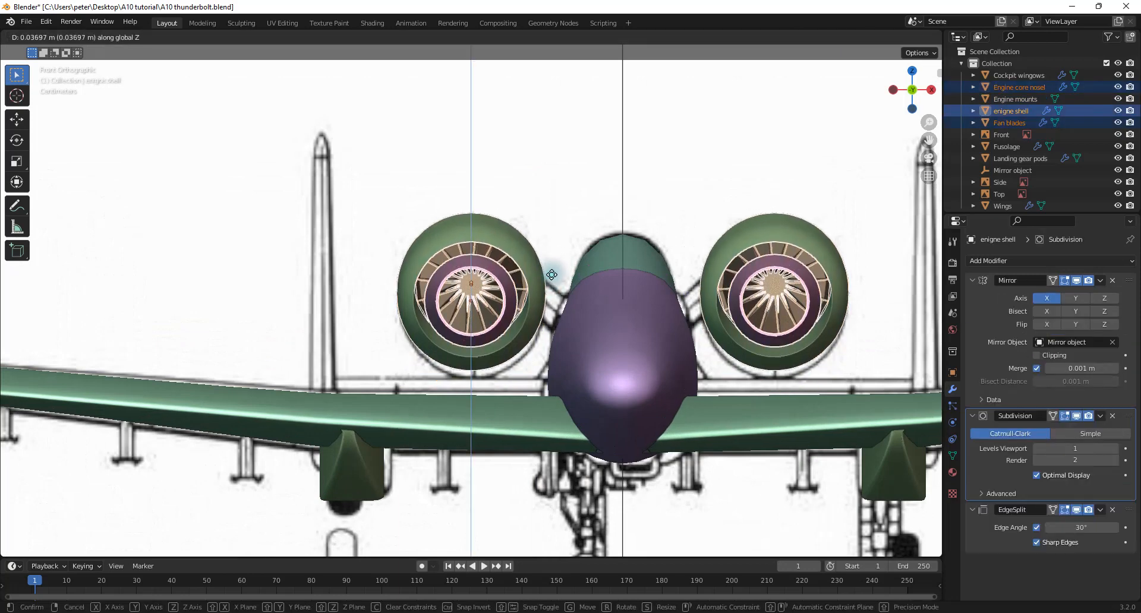
left_click(554, 276)
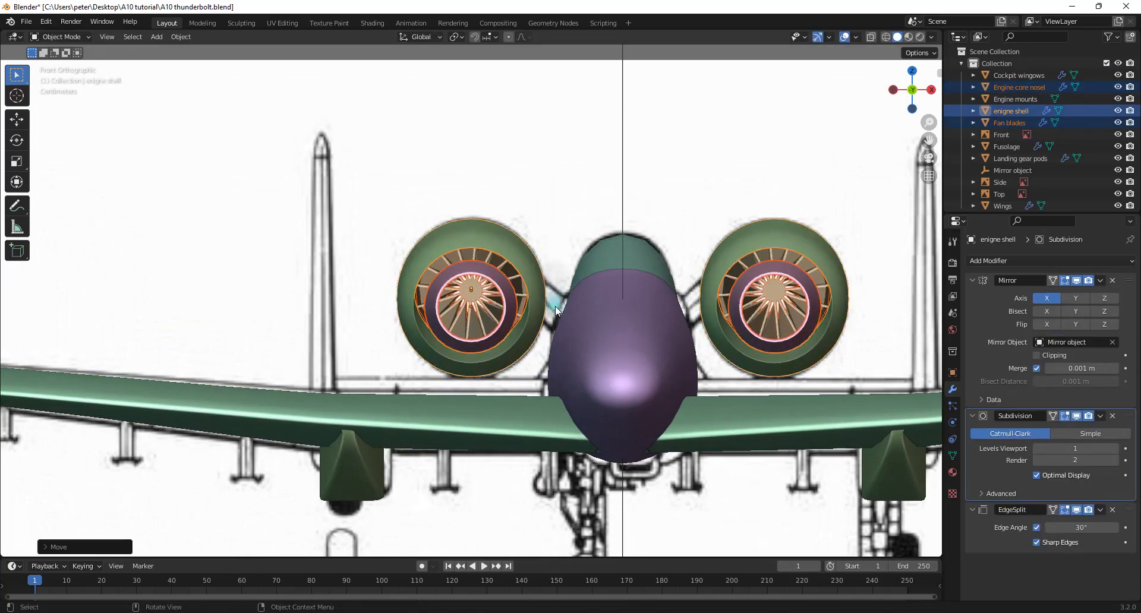
Select the Engine mounts cube and move it in the front view between the left-hand engine and the fuselage
scroll(547, 348, "down", 4)
scroll(559, 416, "up", 2)
scroll(568, 475, "down", 2)
middle_click_drag(568, 476, 858, 109)
left_click(904, 96)
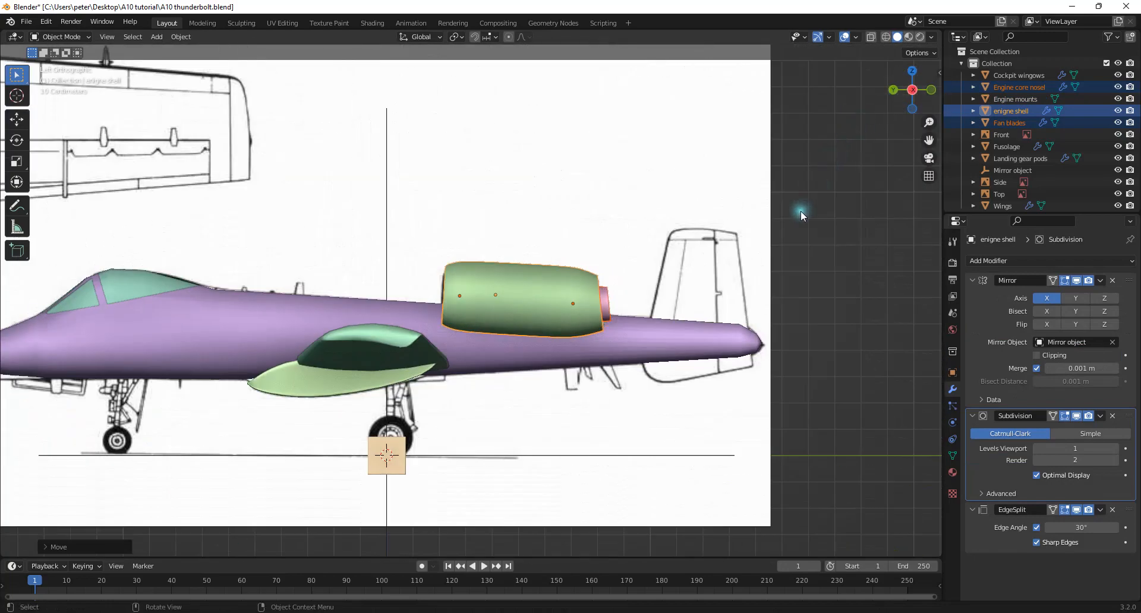
scroll(800, 210, "up", 1)
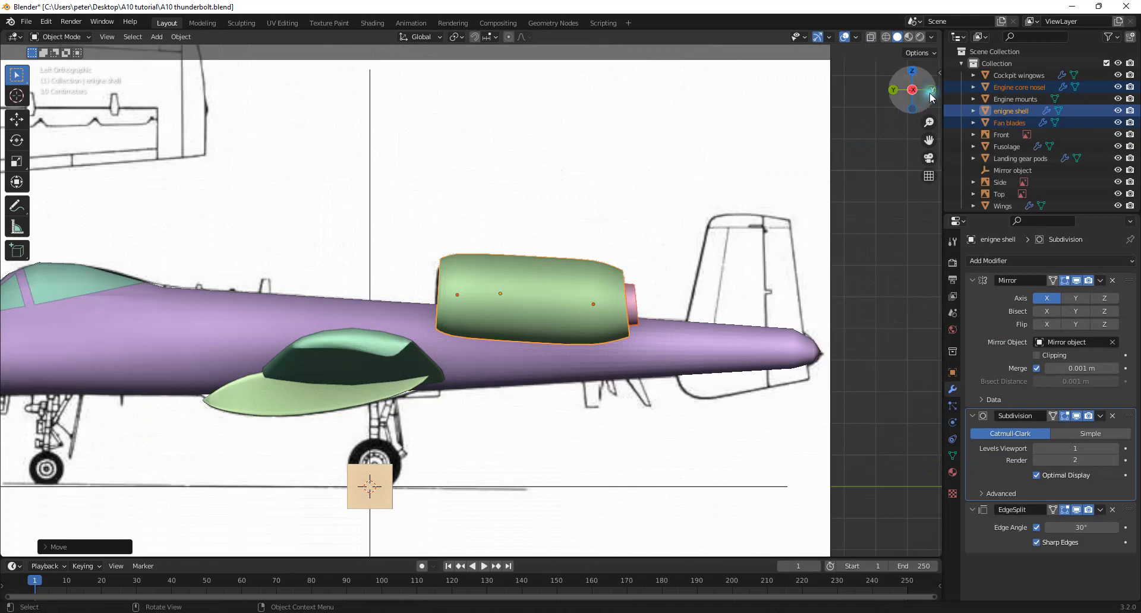
left_click(930, 94)
left_click(672, 409)
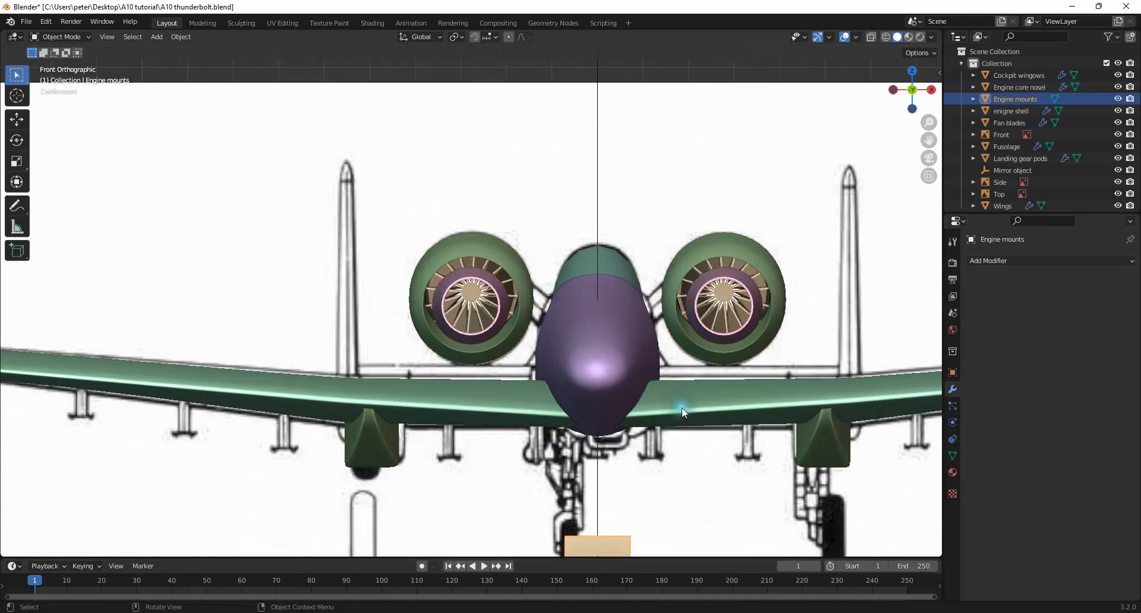
key("g")
left_click(636, 177)
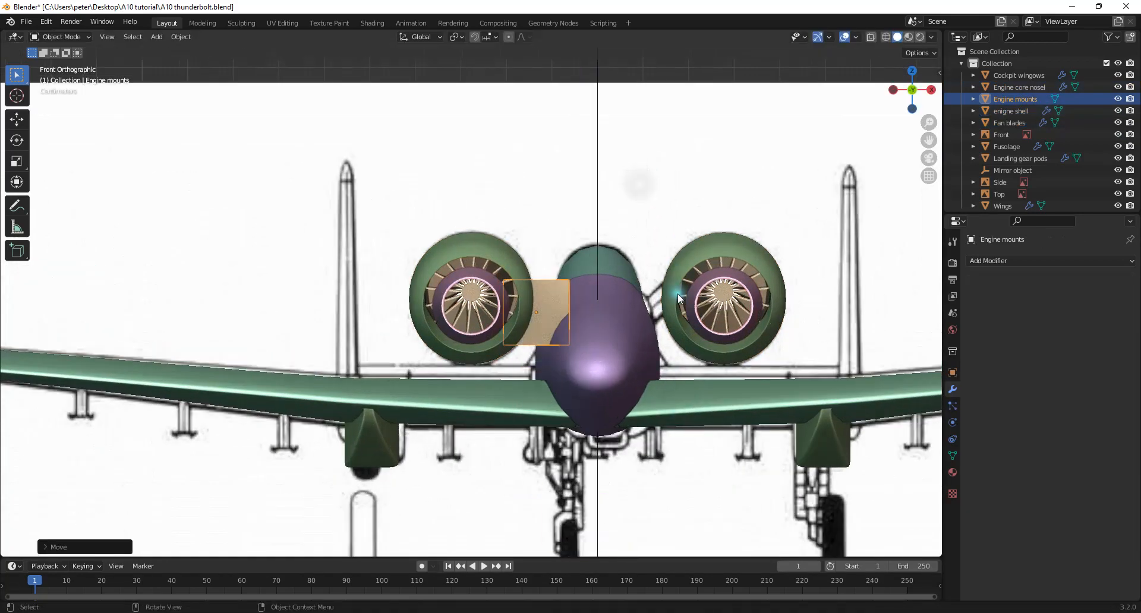
Rotate the Engine mounts cube to follow the slanted engine pylon and scale it down to fit the gap
key("r")
left_click(683, 316)
key("s")
left_click(589, 324)
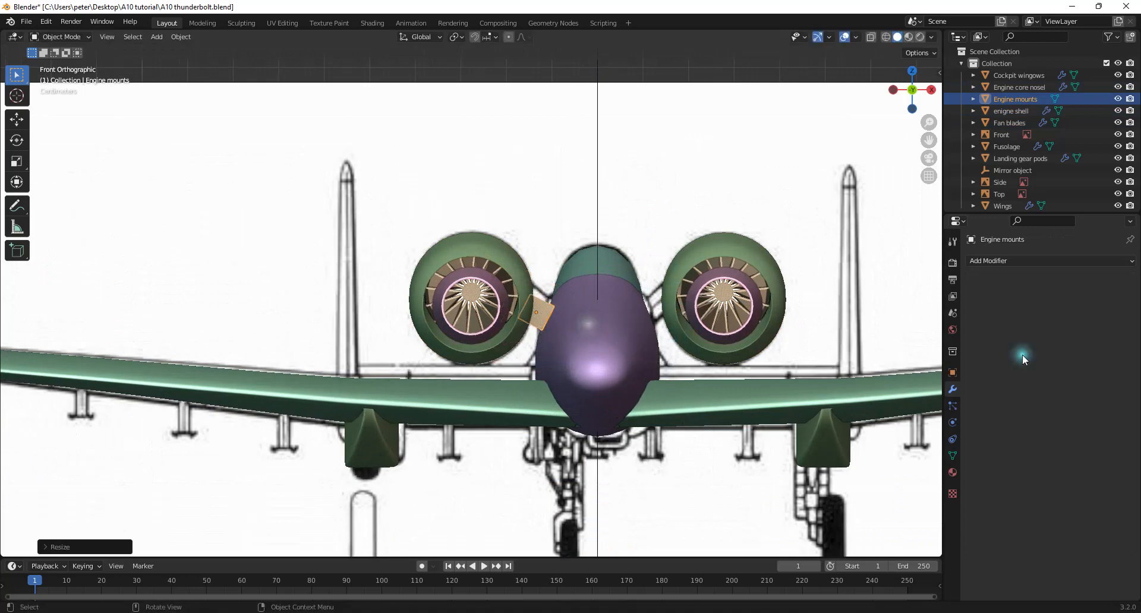
Add a Mirror modifier to Engine mounts on the X axis with Mirror object as the mirror object
left_click(996, 260)
left_click(895, 399)
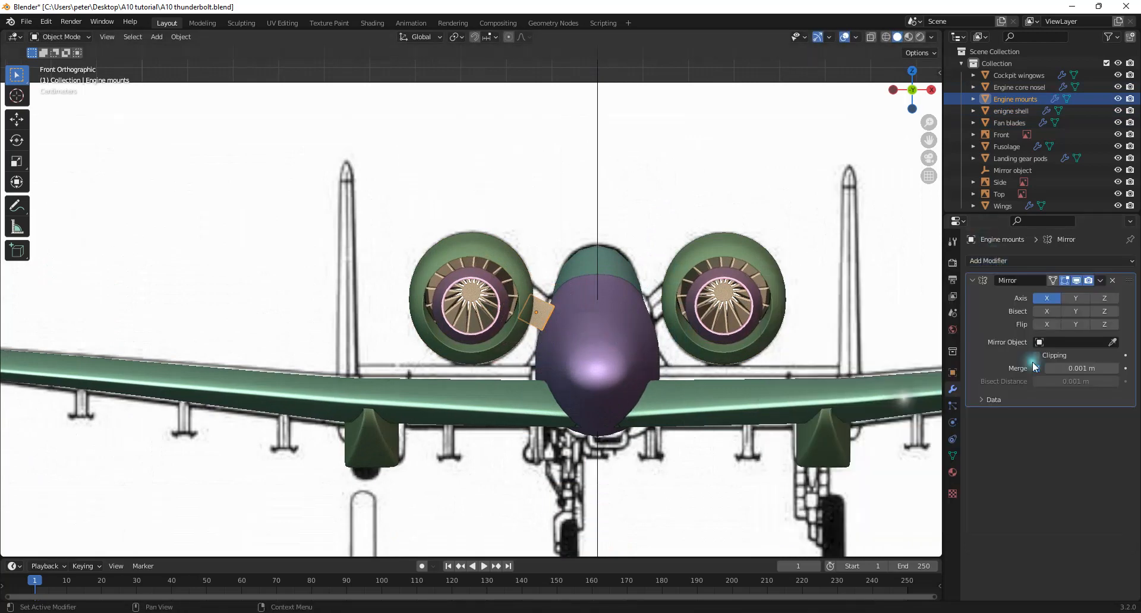
left_click(1046, 343)
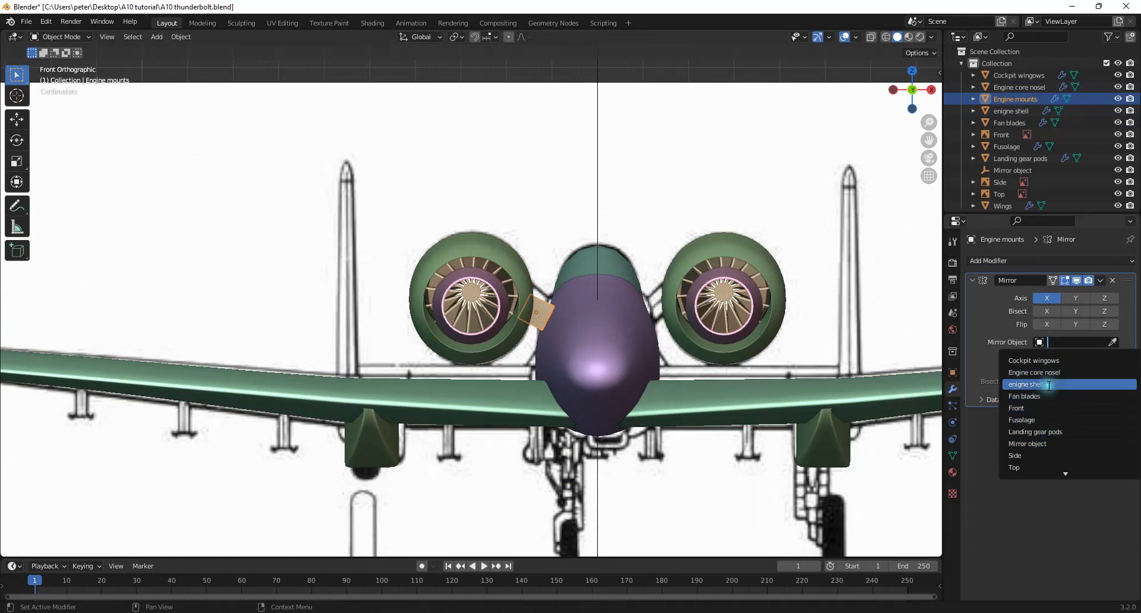
left_click(1028, 444)
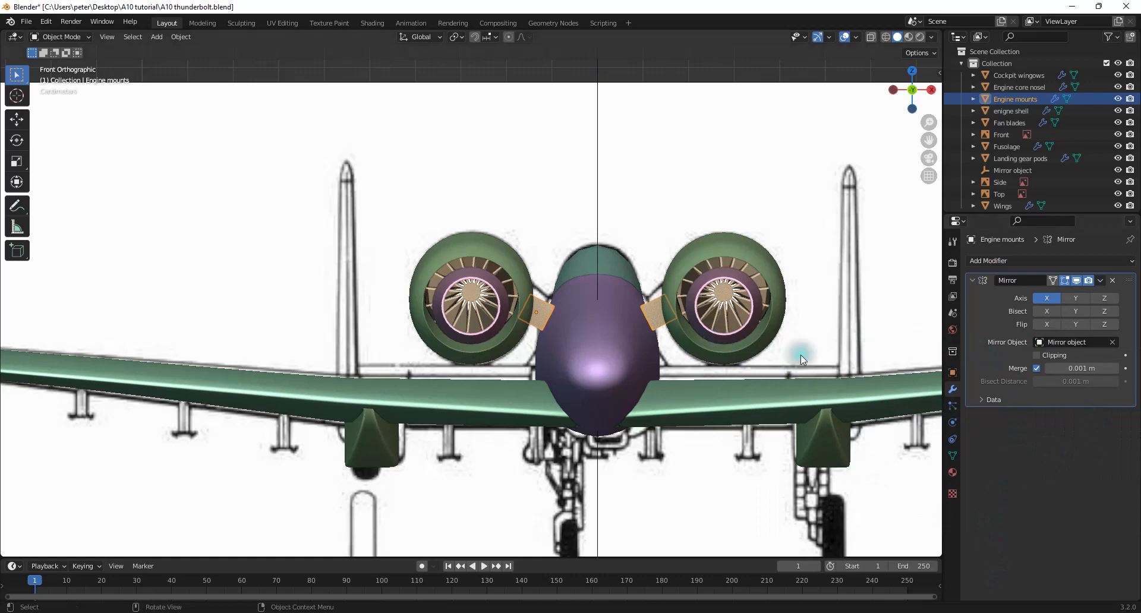
Refine the engine mount's tilt and size in the front view to suit the blueprint's pylon
scroll(662, 356, "up", 3)
key("s")
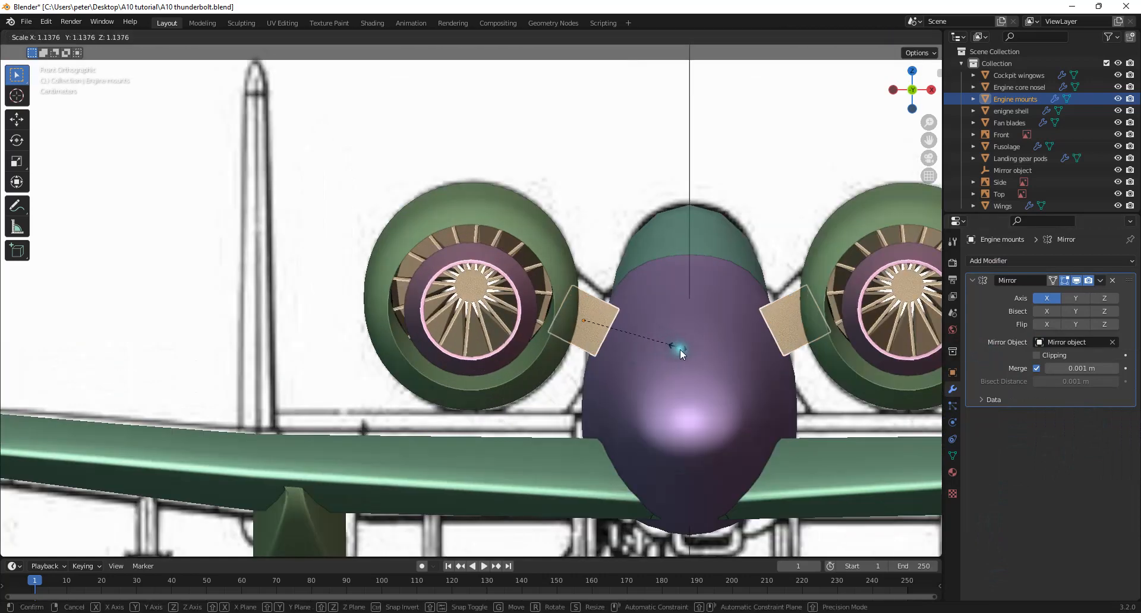
left_click(690, 354)
key("s")
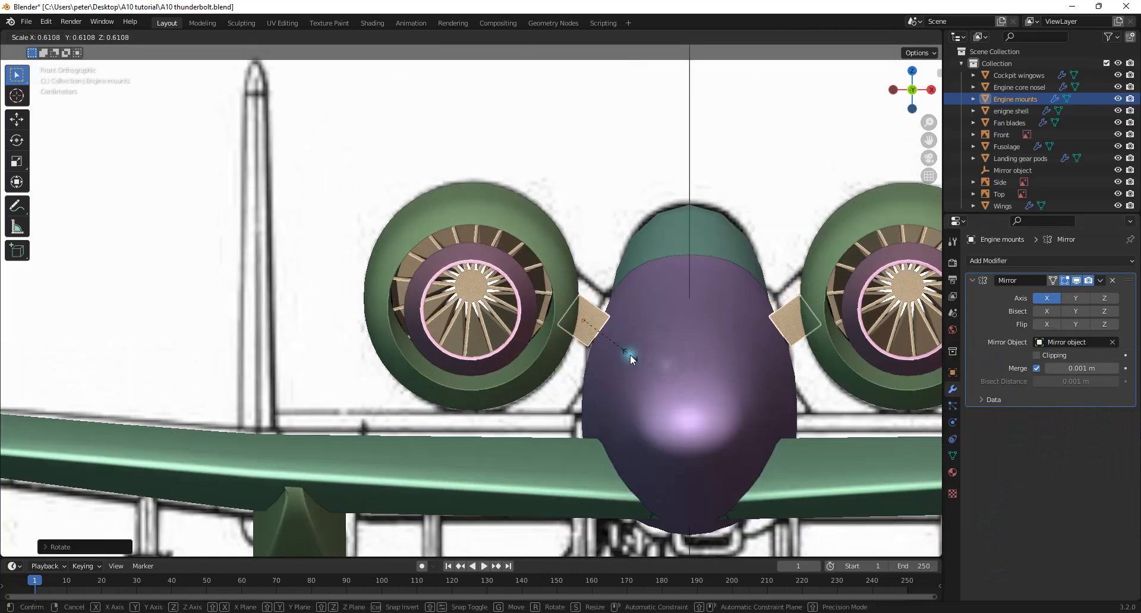
left_click(640, 359)
Turn on X-ray, nudge the engine mount upward and rescale it slightly to align with the blueprint's pylon
key("alt+z")
key("g")
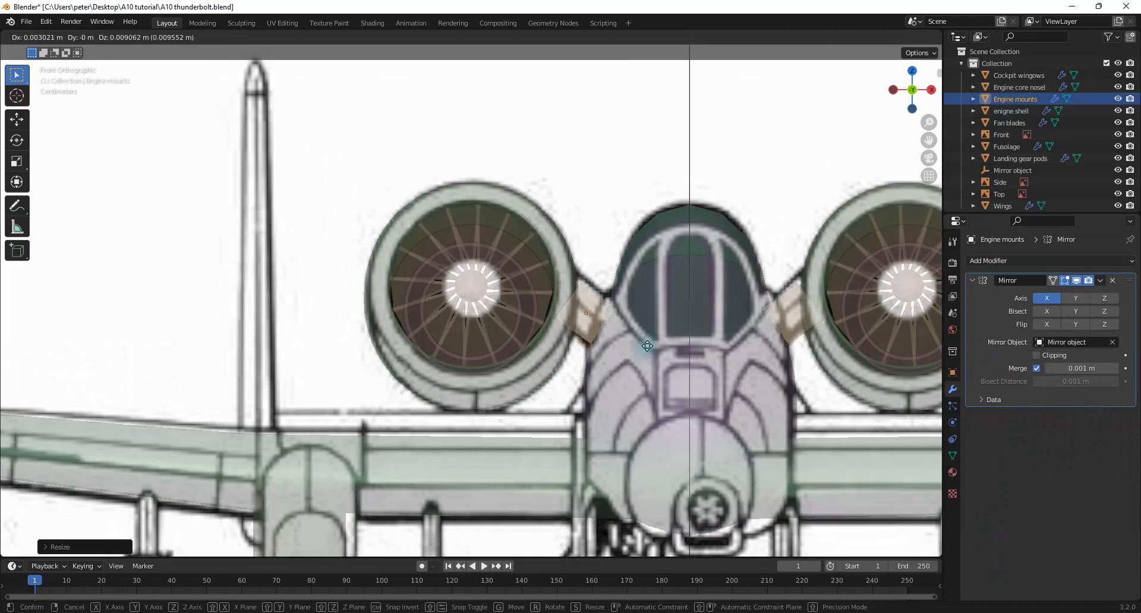
left_click(644, 348)
key("s")
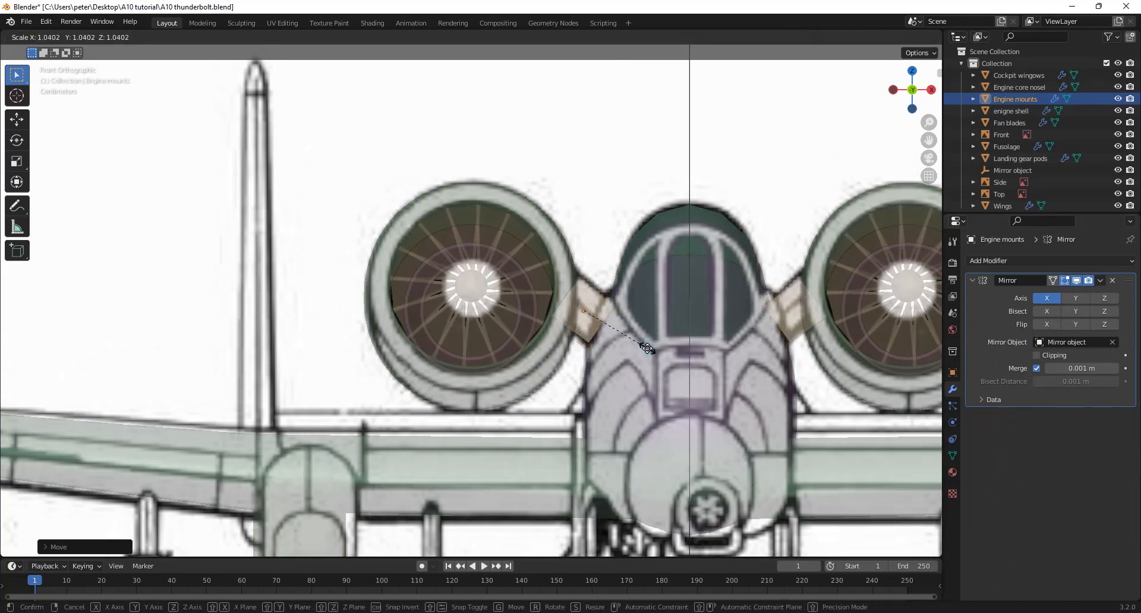
left_click(649, 351)
Stretch the engine mount's mesh along its local X axis in Edit Mode so it reaches into both the engine and the fuselage
key("Tab")
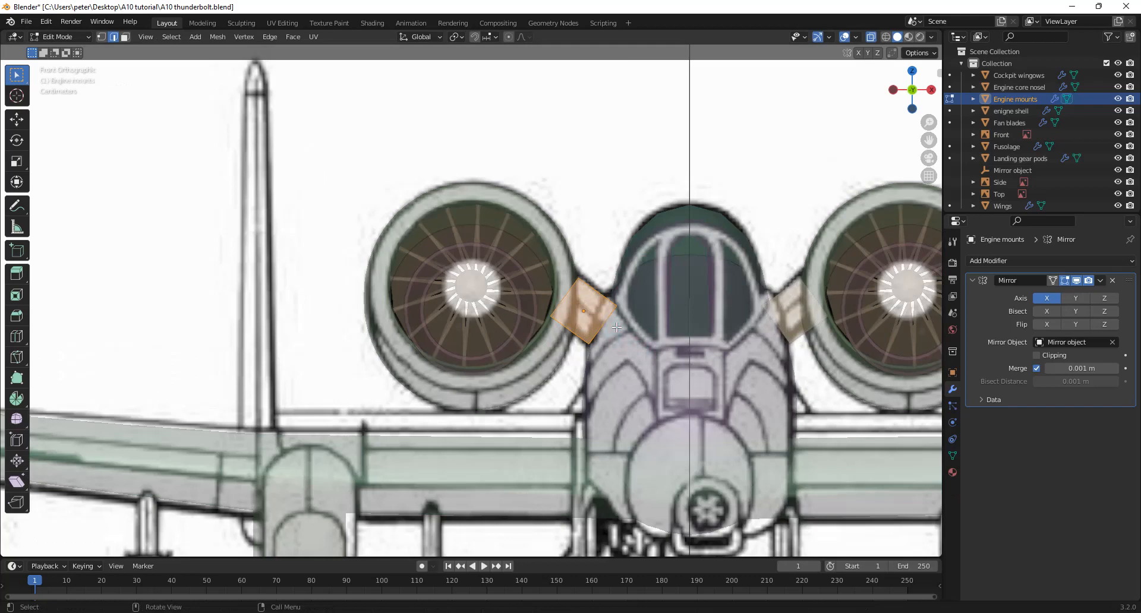
key("s")
key("z")
key("z")
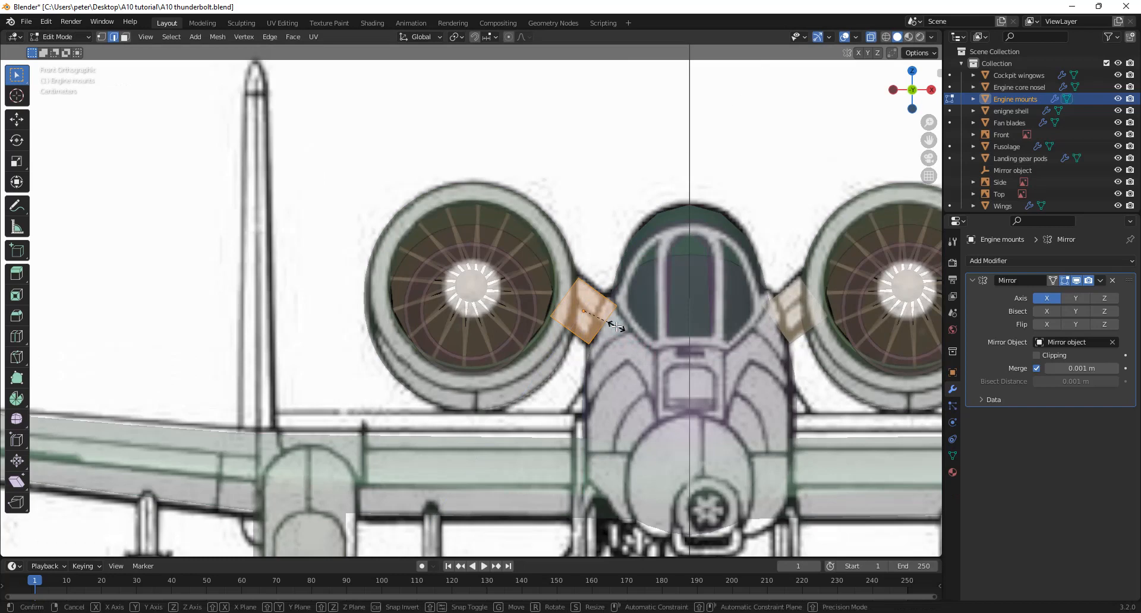
key("y")
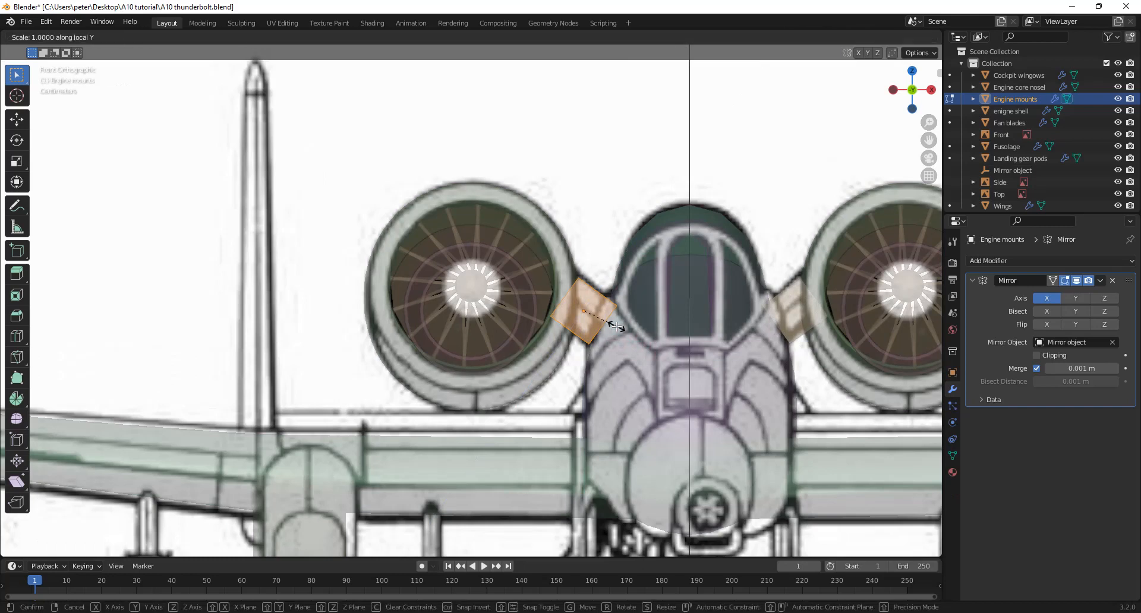
key("y")
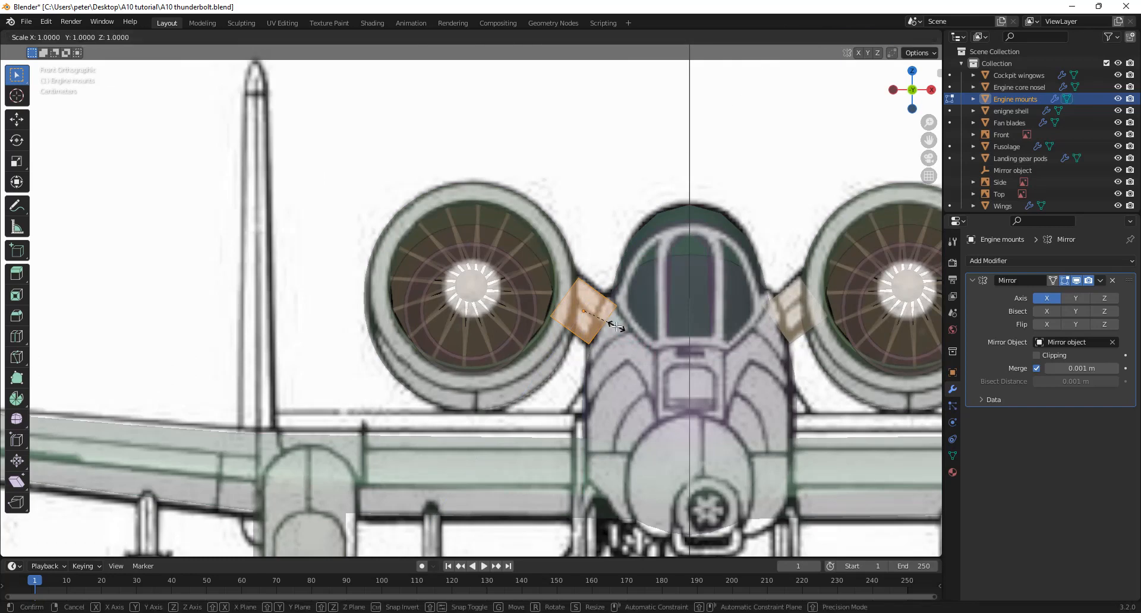
key("x")
key("x")
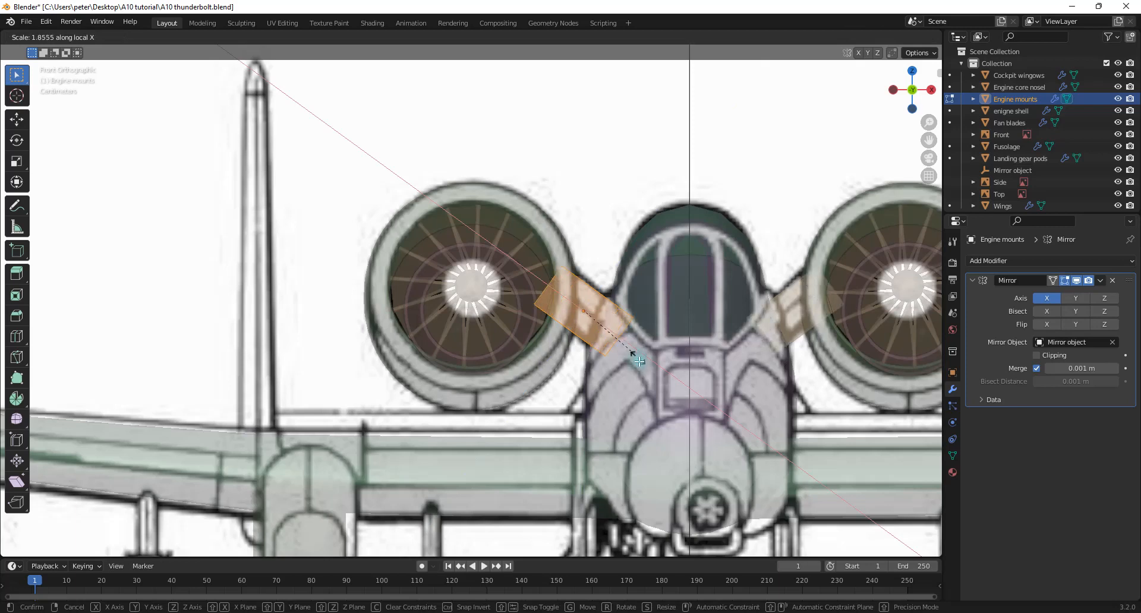
left_click(647, 373)
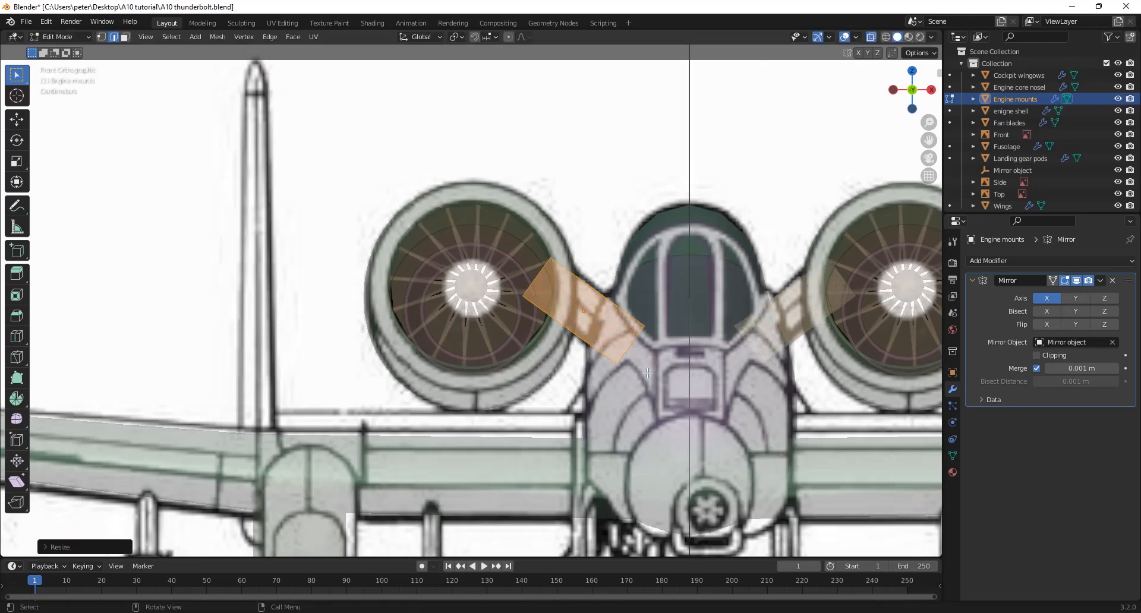
key("Tab")
key("Tab")
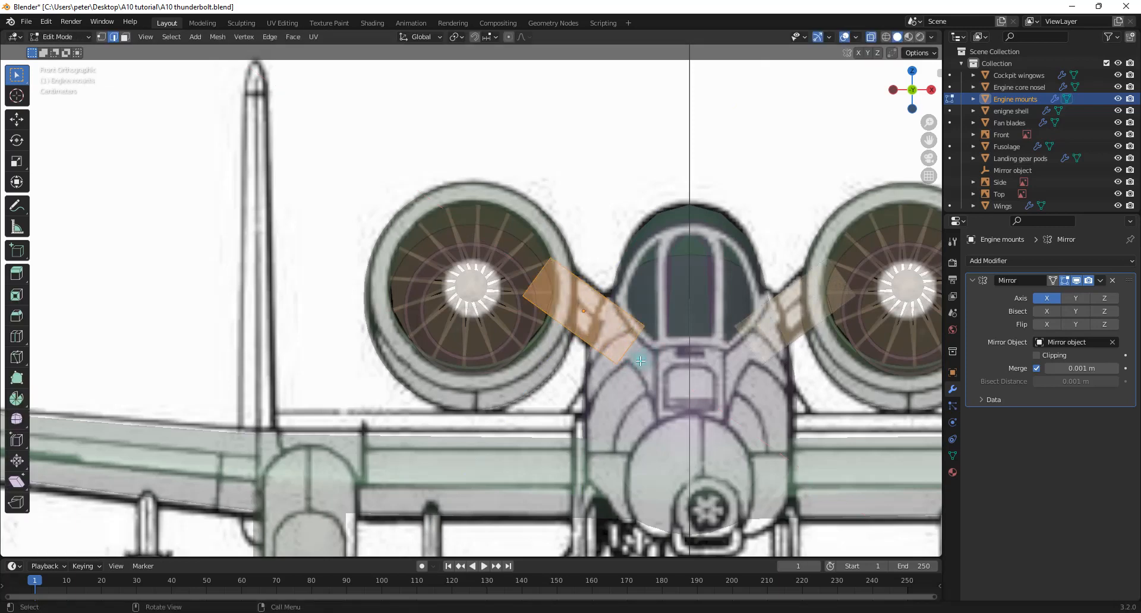
Turn off X-ray and, in Object Mode, move the mirrored engine mounts along Y toward the tail until they sit between the engines and fuselage
middle_click_drag(626, 363, 644, 415)
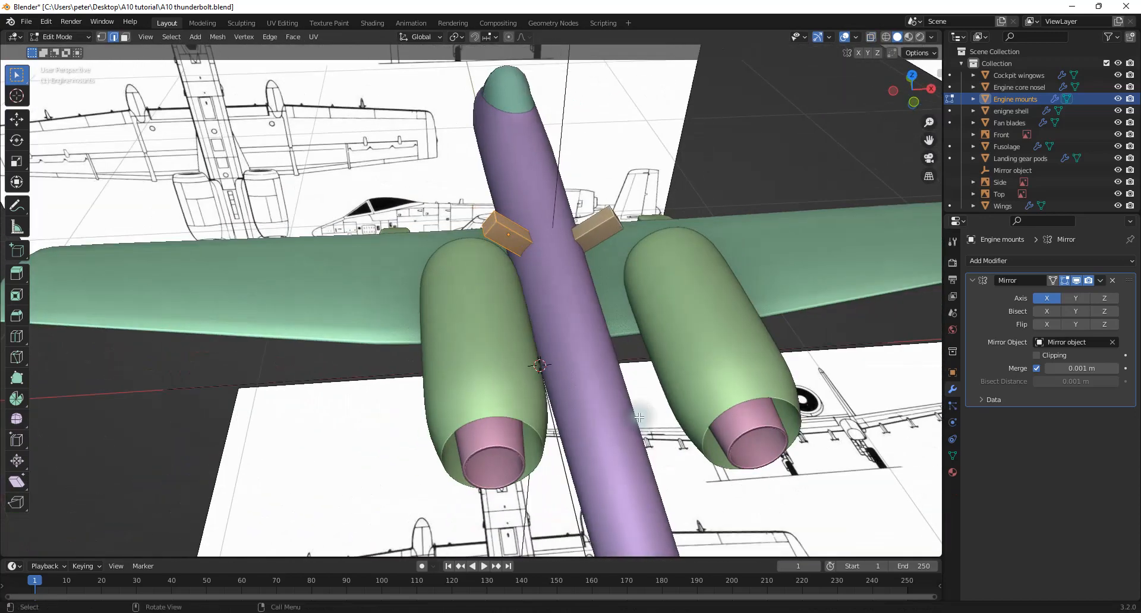
key("alt+z")
key("alt+z")
key("Tab")
middle_click_drag(567, 339, 636, 348)
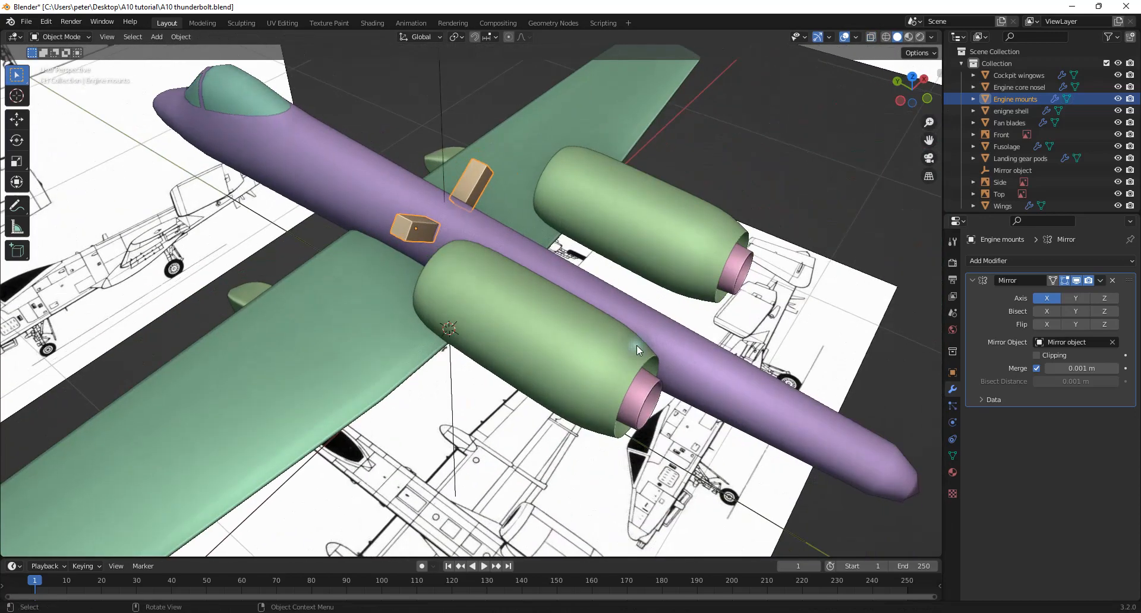
key("g")
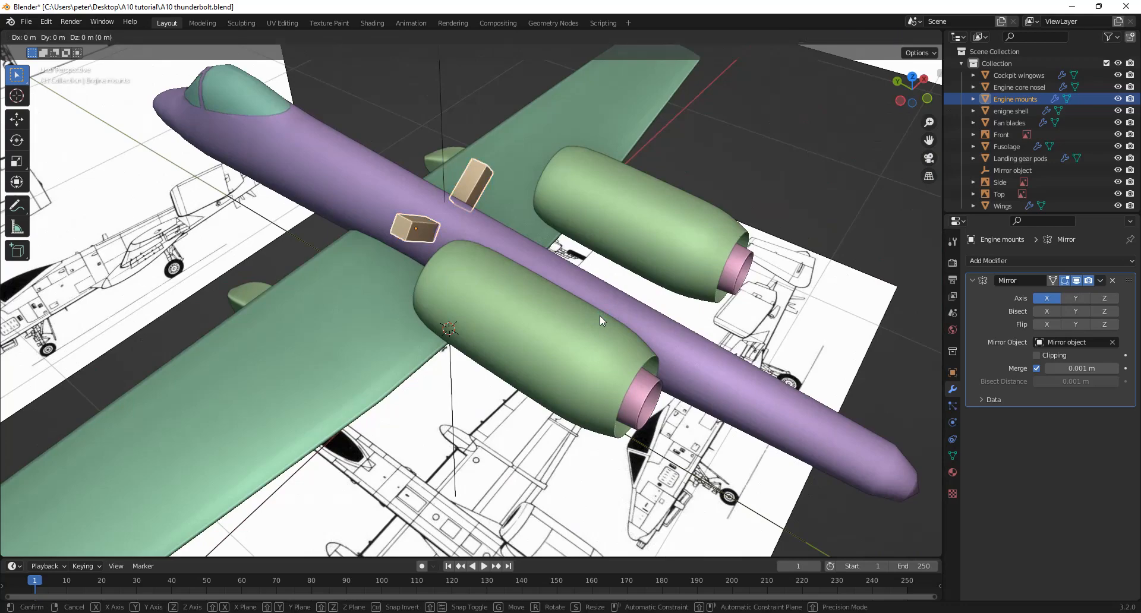
key("y")
left_click(731, 370)
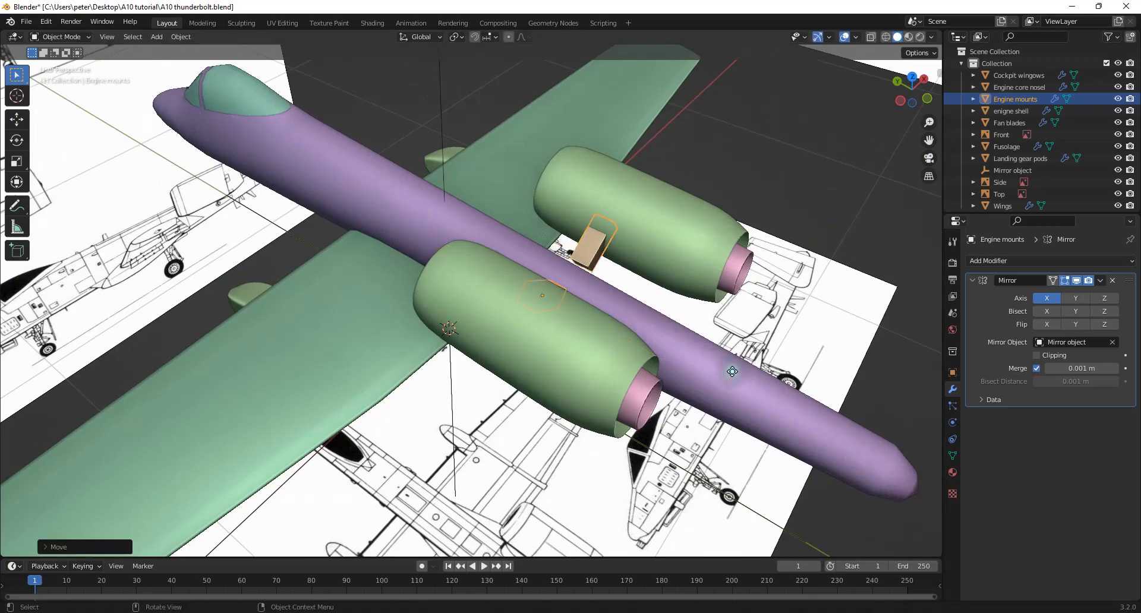
In Edit Mode, move the engine mount's inner end face along global X toward the fuselage
middle_click_drag(742, 460, 581, 353)
scroll(630, 378, "up", 6)
key("Tab")
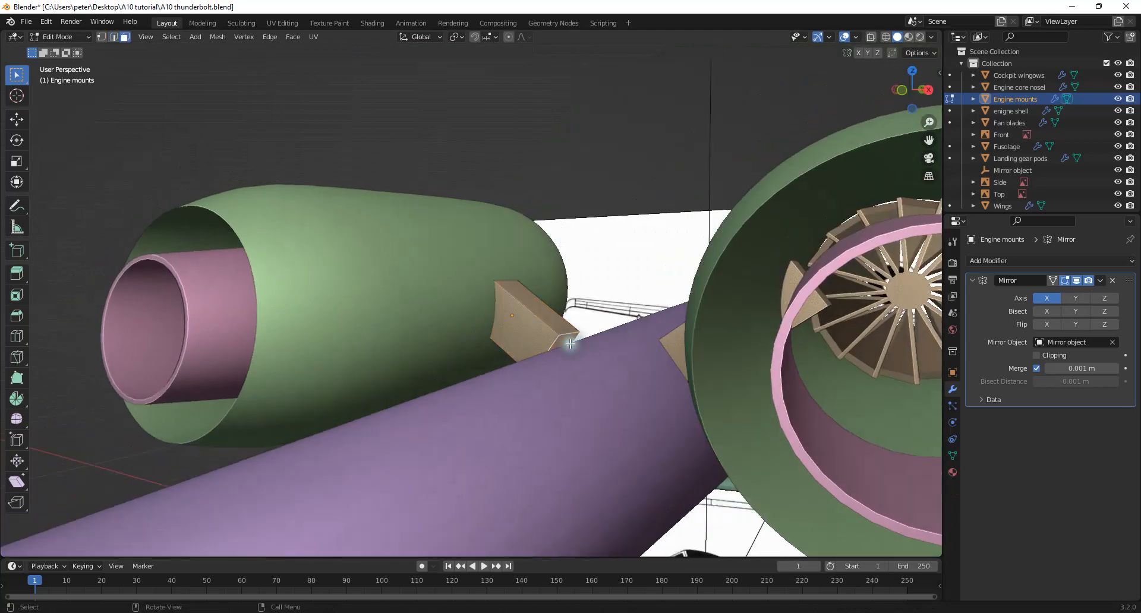
middle_click_drag(652, 305, 638, 328)
key("g")
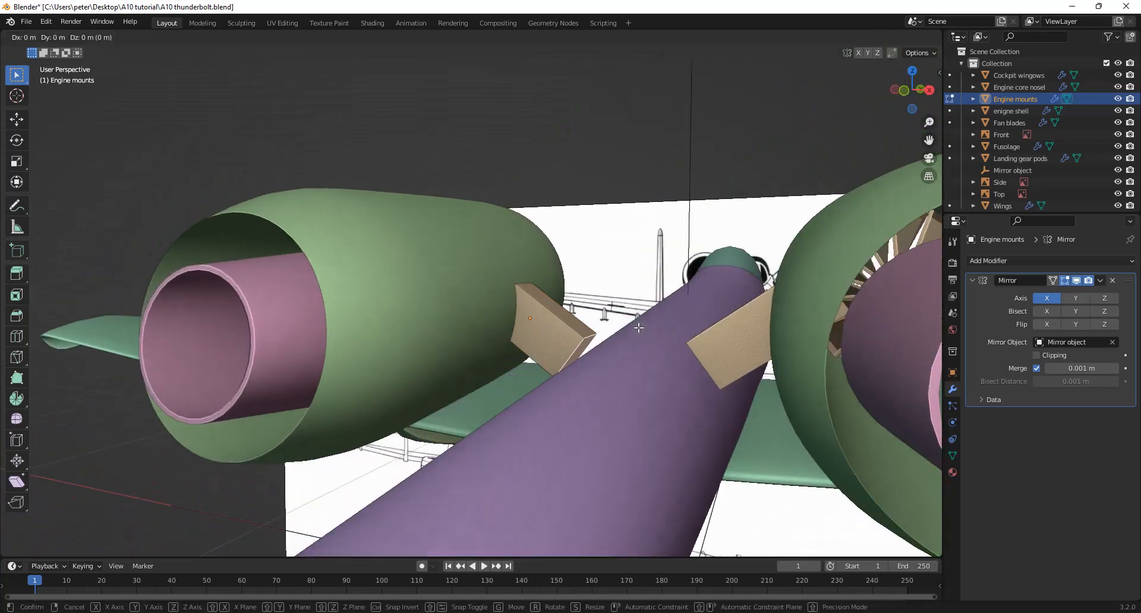
key("x")
left_click(646, 349)
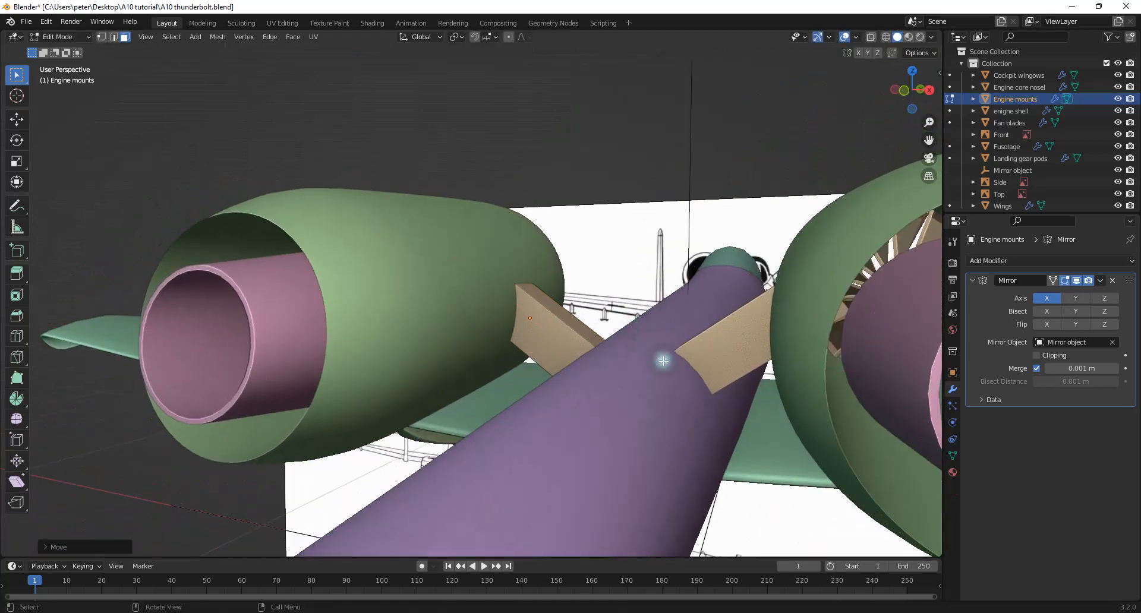
Nudge the mount's inner end face further along X into the fuselage, return to Object Mode and save the file
mouse_move(664, 360)
middle_mouse_down()
mouse_move(675, 364)
mouse_move(657, 359)
middle_mouse_up()
key("g")
key("x")
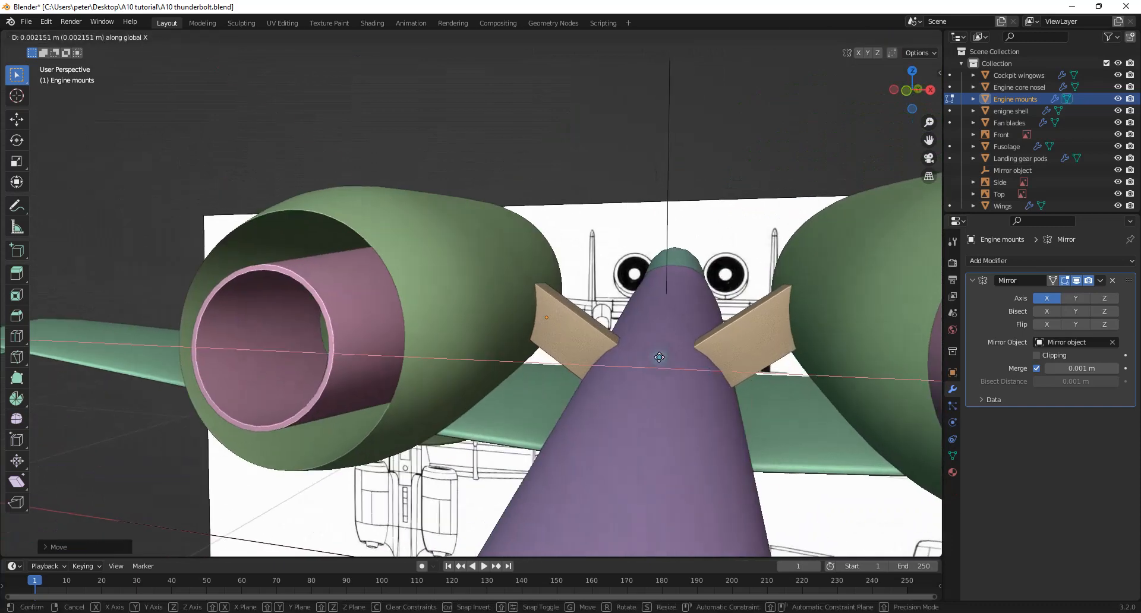
left_click(669, 357)
key("Tab")
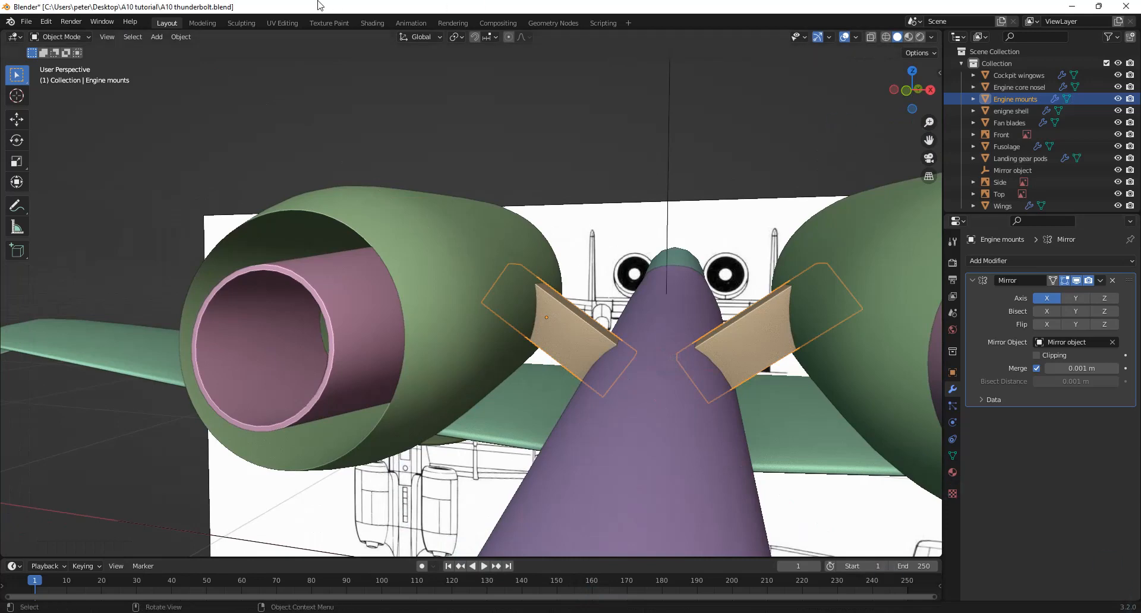
key("ctrl+s")
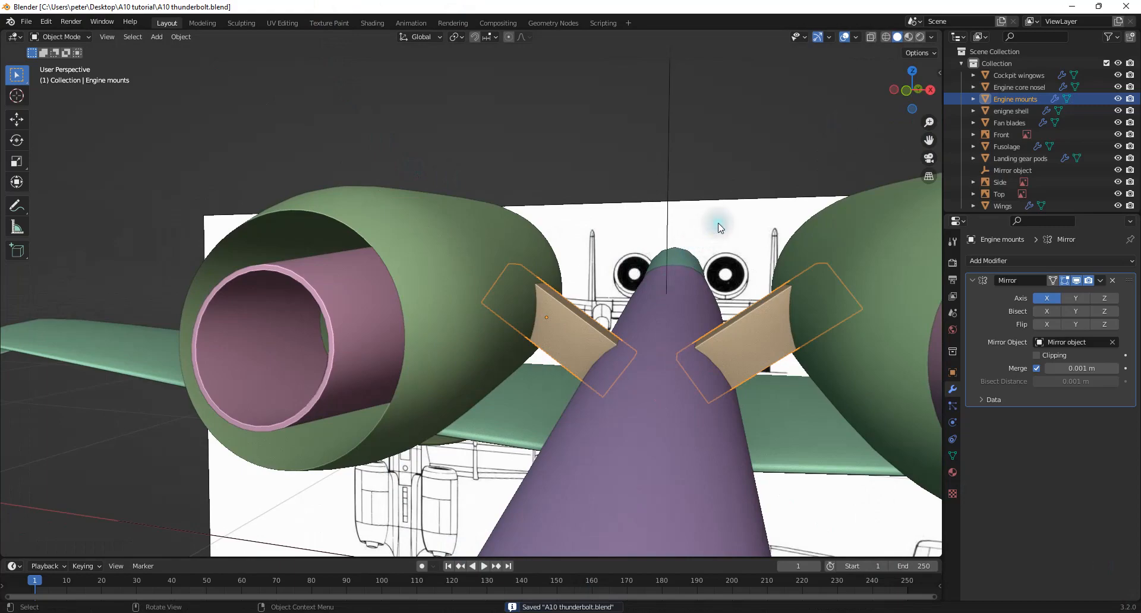
In Edit Mode, use the top view to move the engine mount's rear face along Y almost to the rear end of the engine shell
middle_click_drag(716, 232, 565, 324)
scroll(772, 230, "down", 5)
scroll(598, 309, "up", 4)
key("Tab")
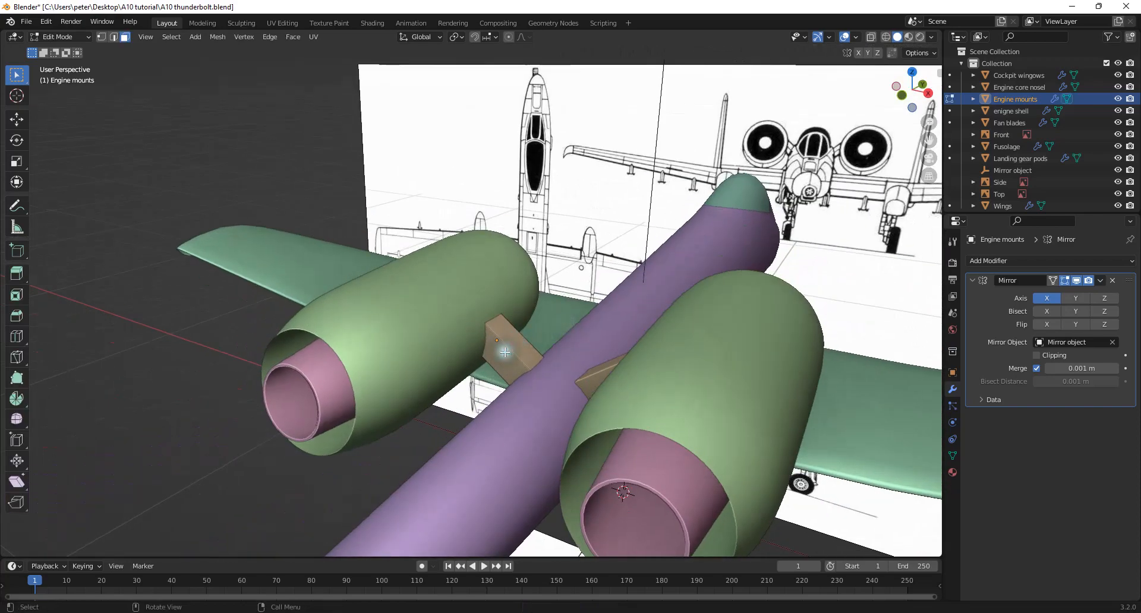
left_click(913, 72)
middle_click_drag(599, 401, 612, 221, "shift")
scroll(621, 271, "up", 3)
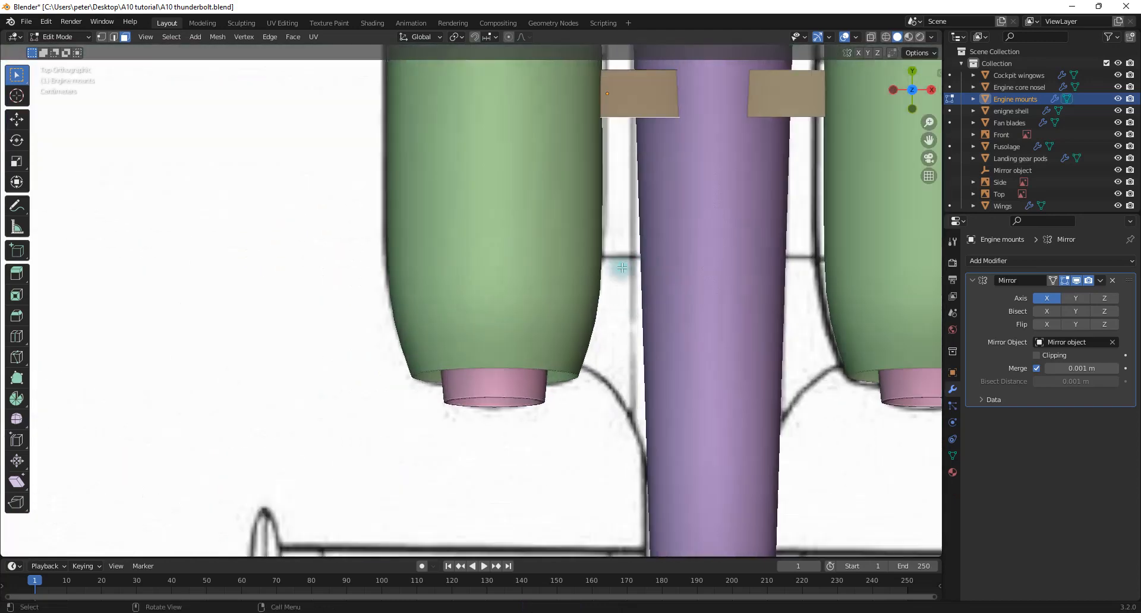
key("g")
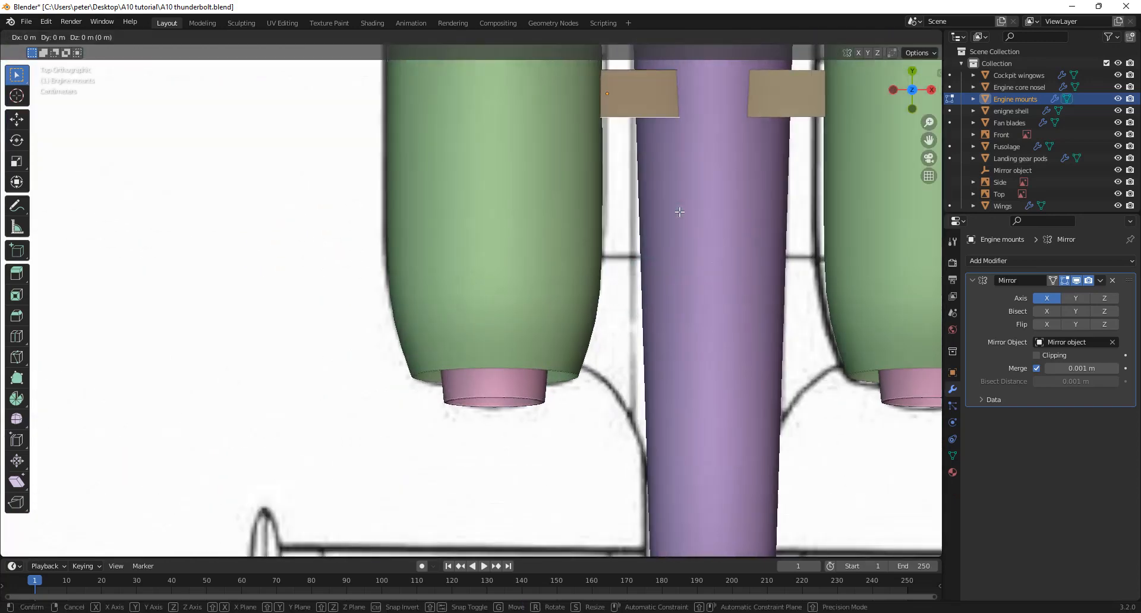
key("y")
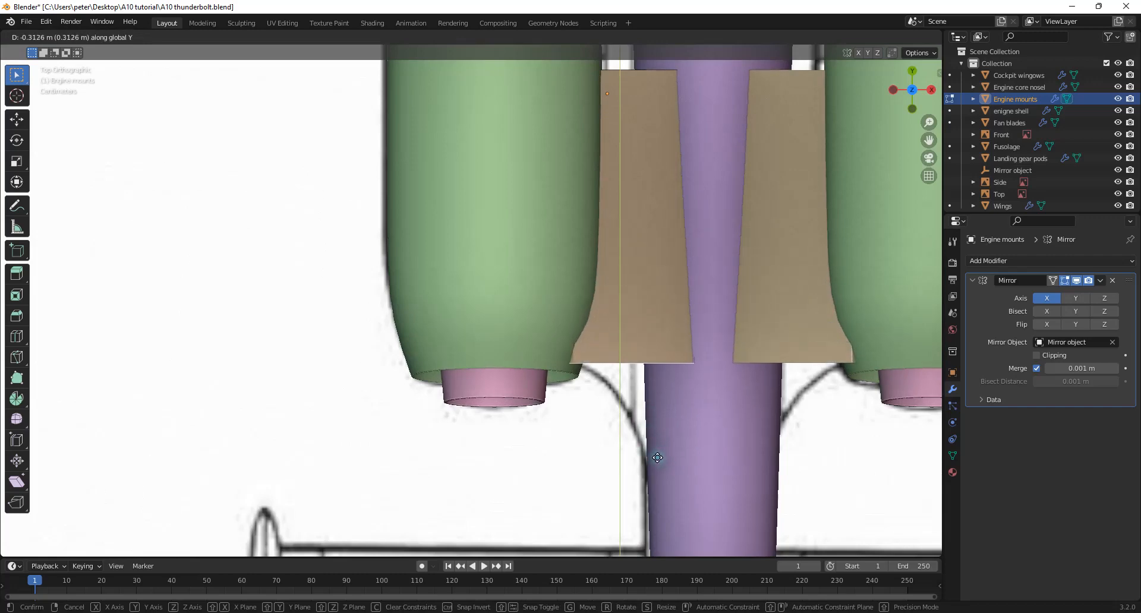
left_click(644, 431)
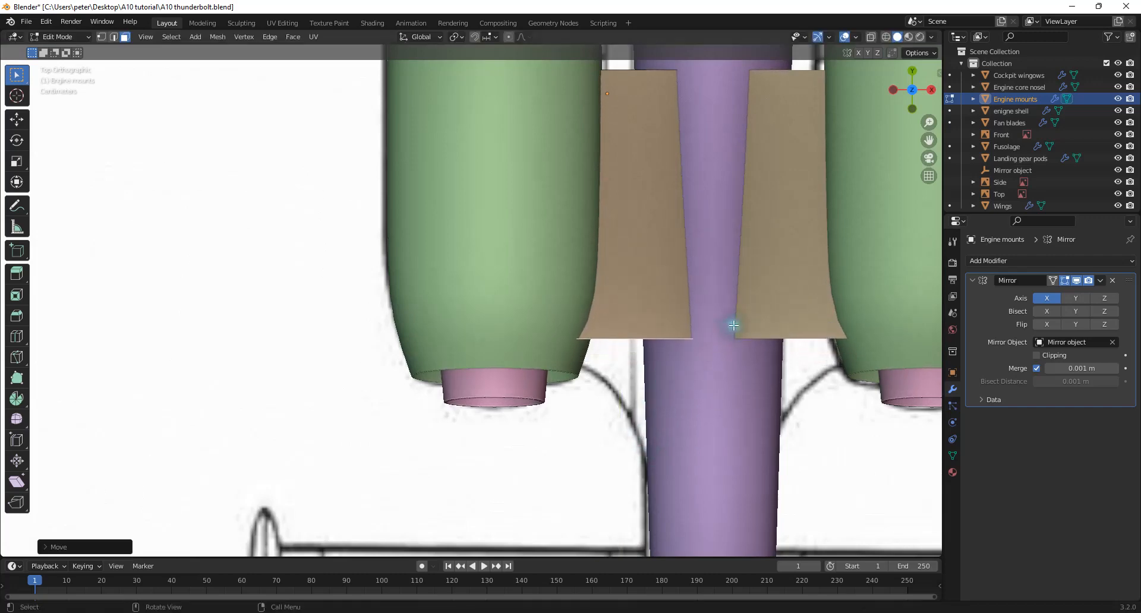
In the front view, scale the mount's rear face down along its local Z axis to a thin trailing edge
left_click(912, 109)
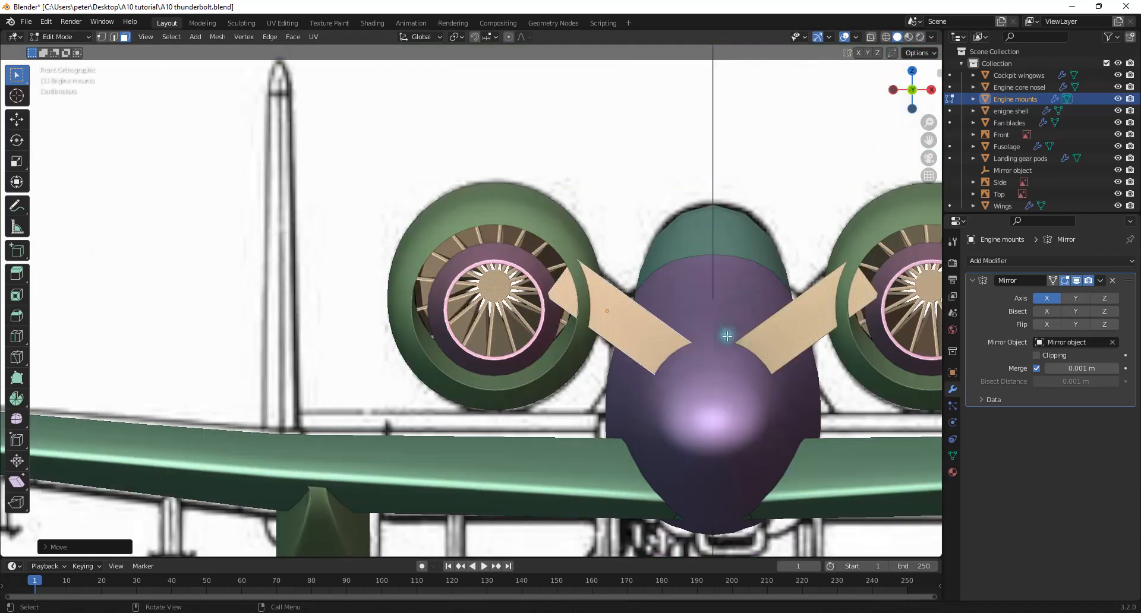
scroll(727, 337, "up", 2)
key("s")
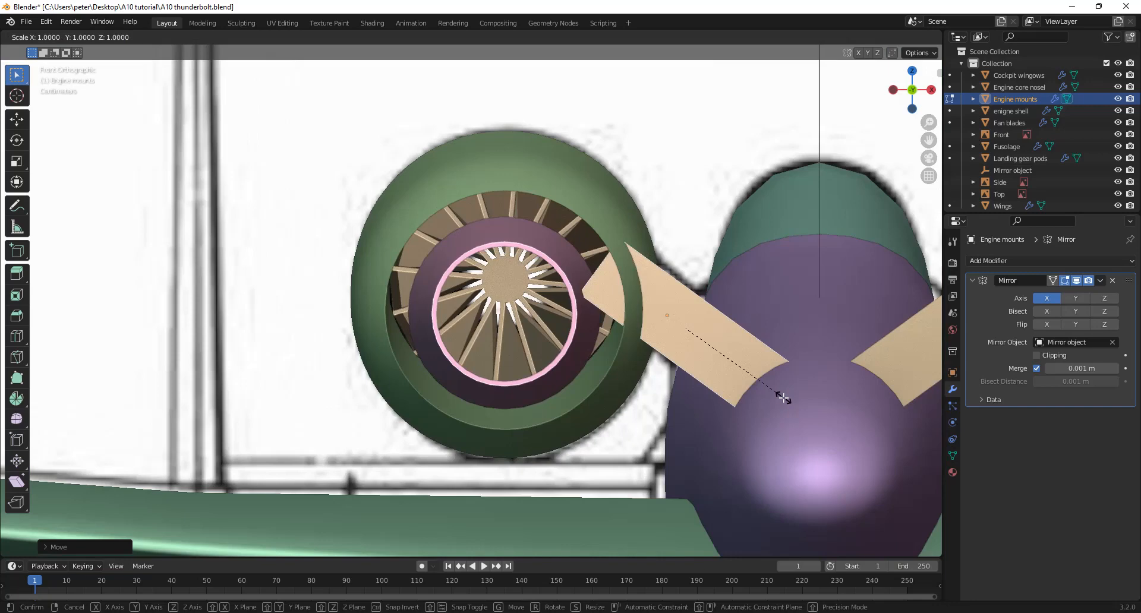
key("z")
key("z")
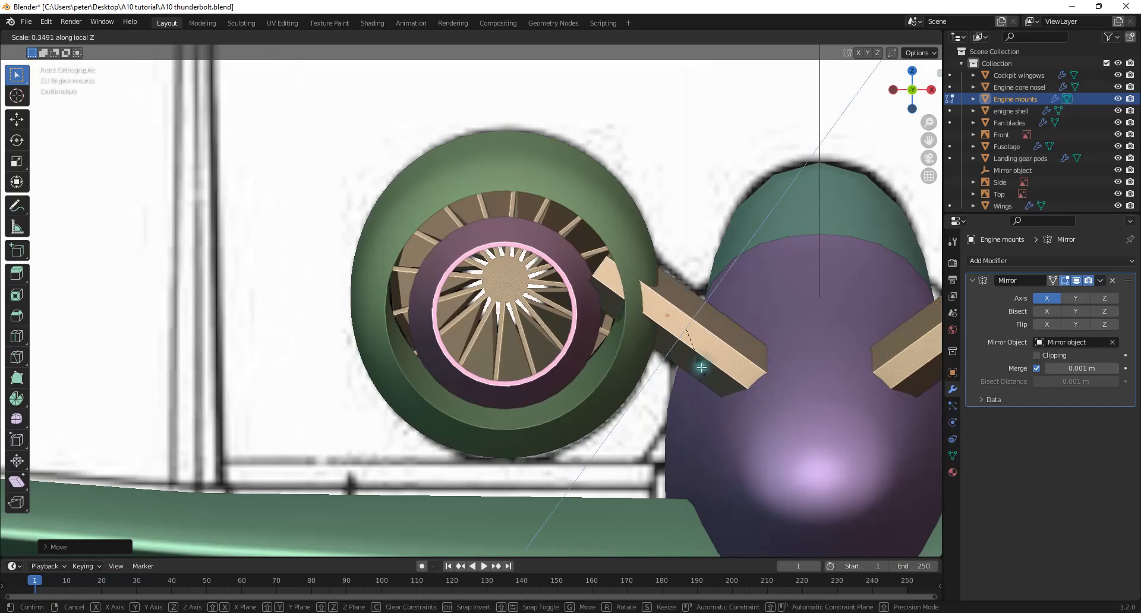
left_click(690, 340)
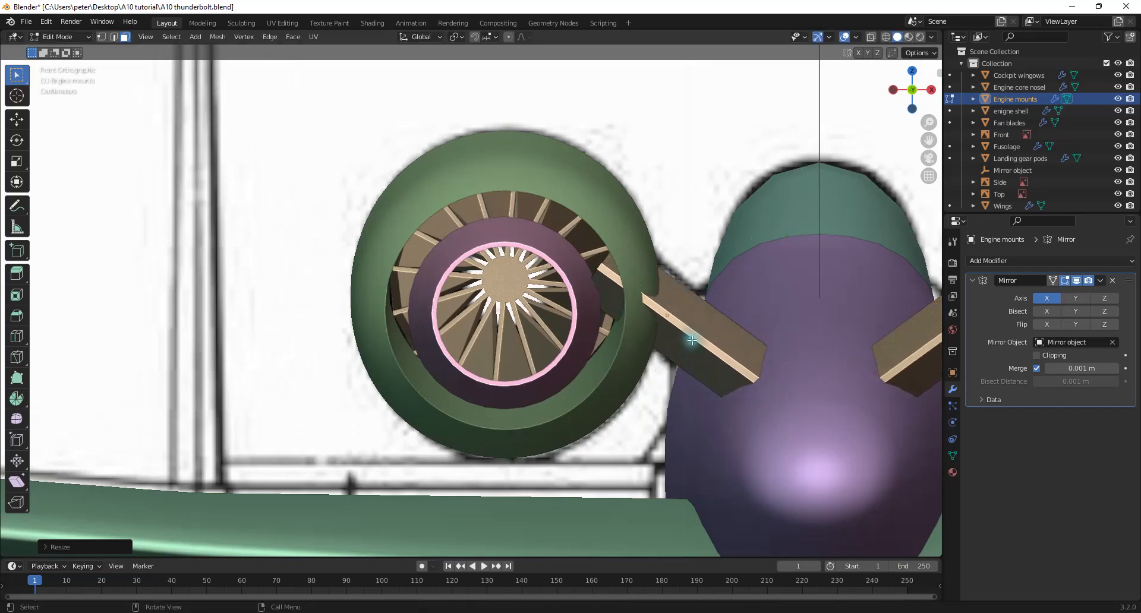
Shift the thinned rear face slightly along its local X axis toward the fuselage
key("g")
key("x")
key("x")
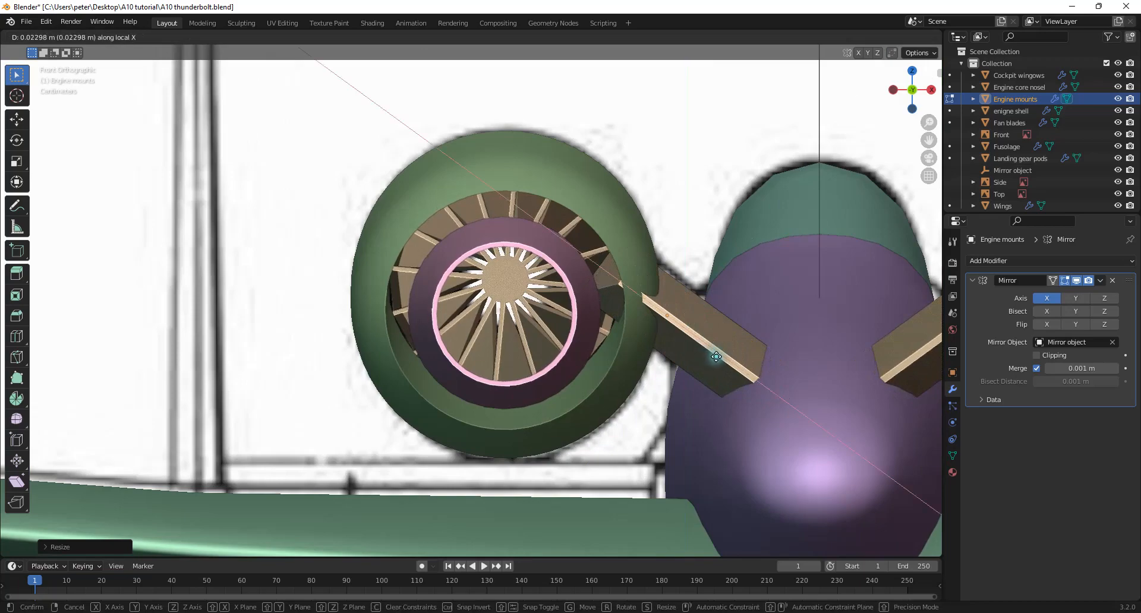
left_click(726, 361)
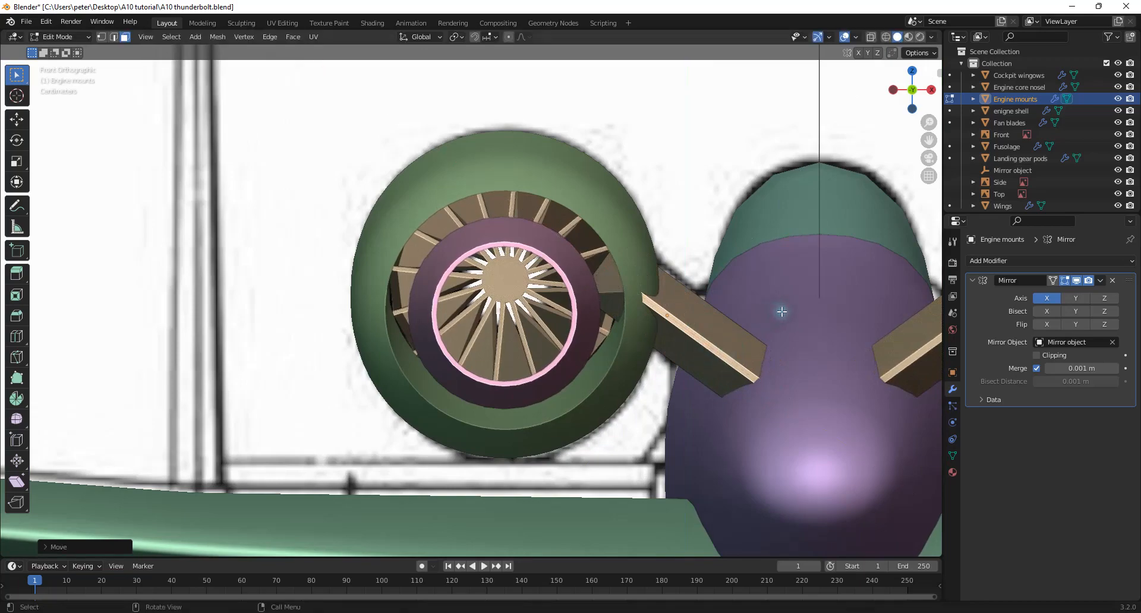
Select the mount's rear edge inside the fuselage using X-ray, and pull it along Y toward the tail in the top view
middle_click_drag(781, 311, 543, 334)
left_click(415, 403)
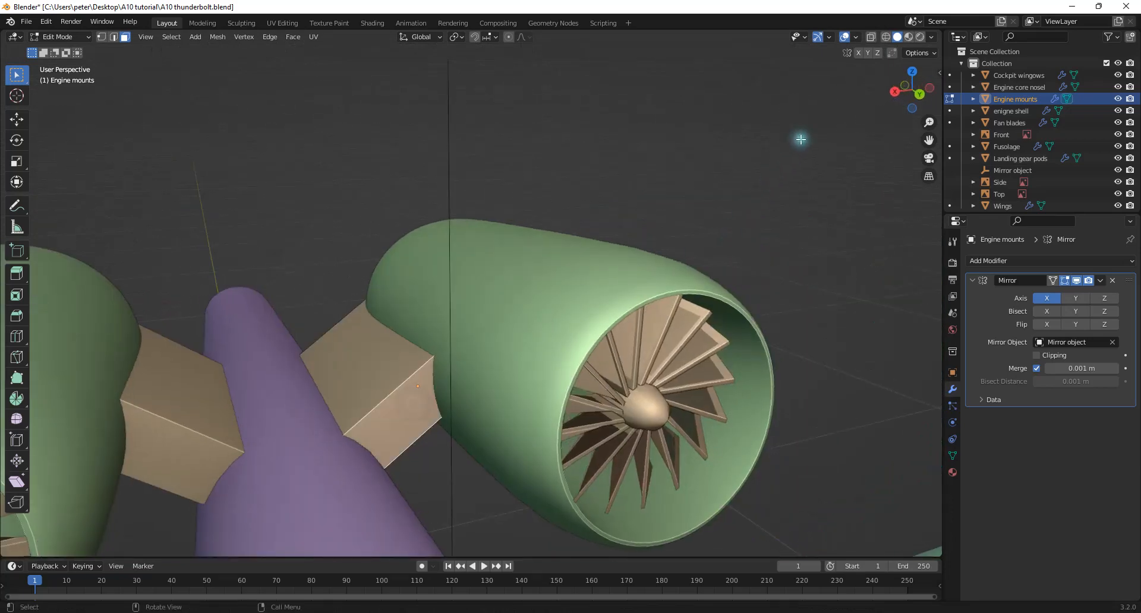
middle_click_drag(400, 361, 529, 372)
key("alt+z")
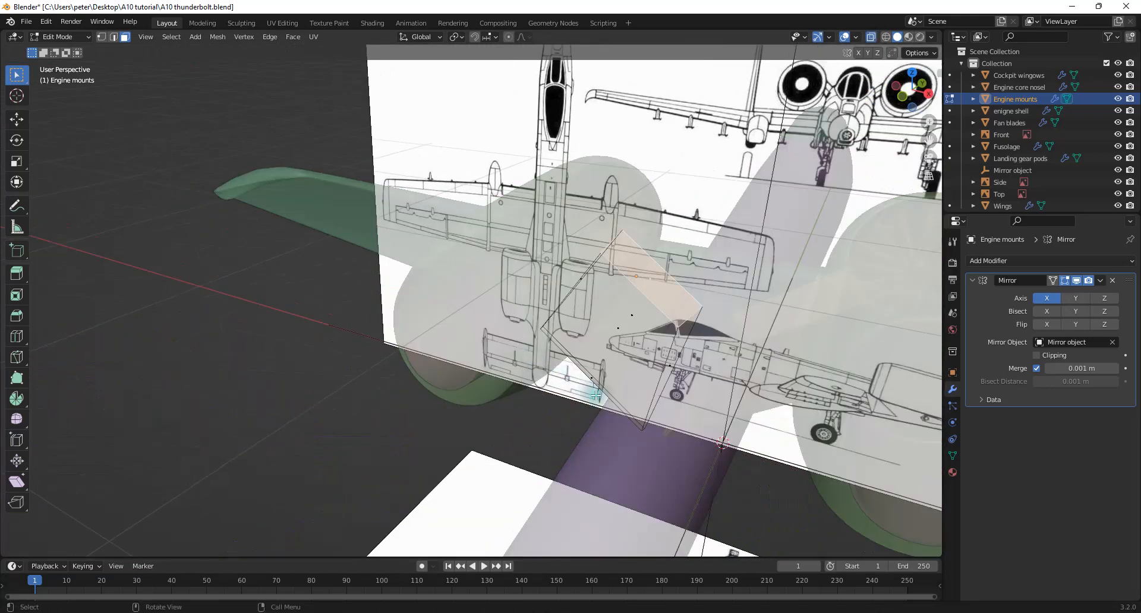
left_click(644, 428)
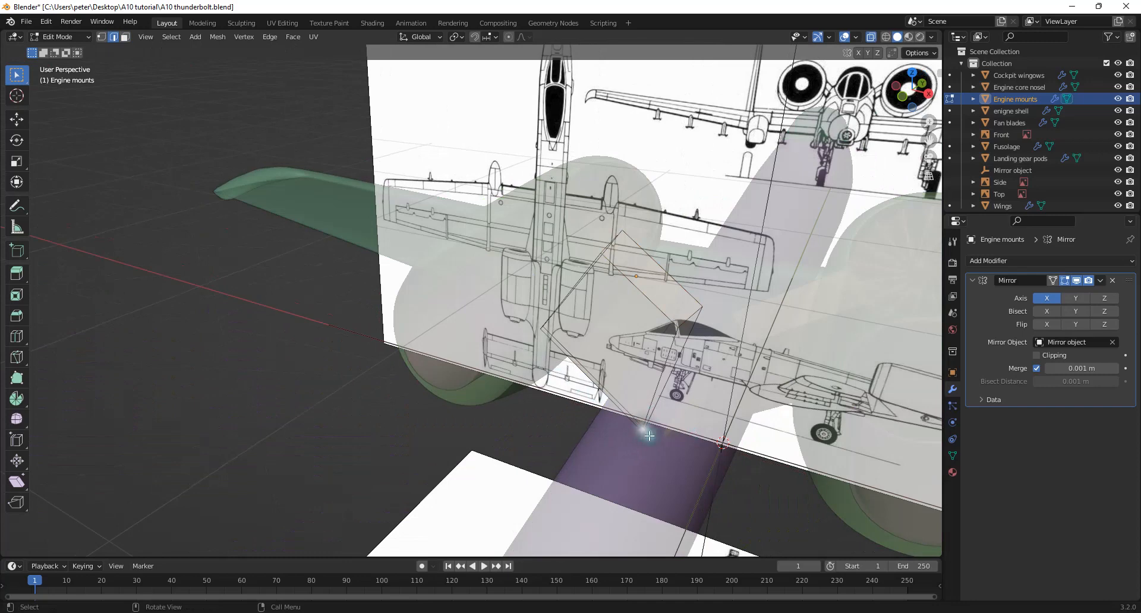
key("alt+z")
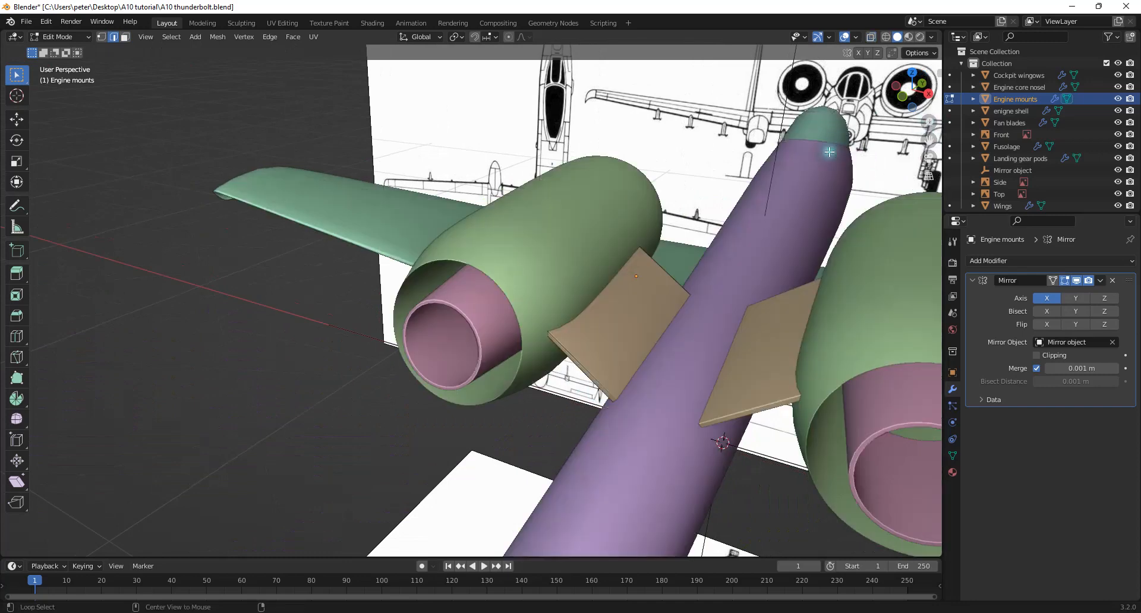
left_click(914, 71)
key("g")
key("x")
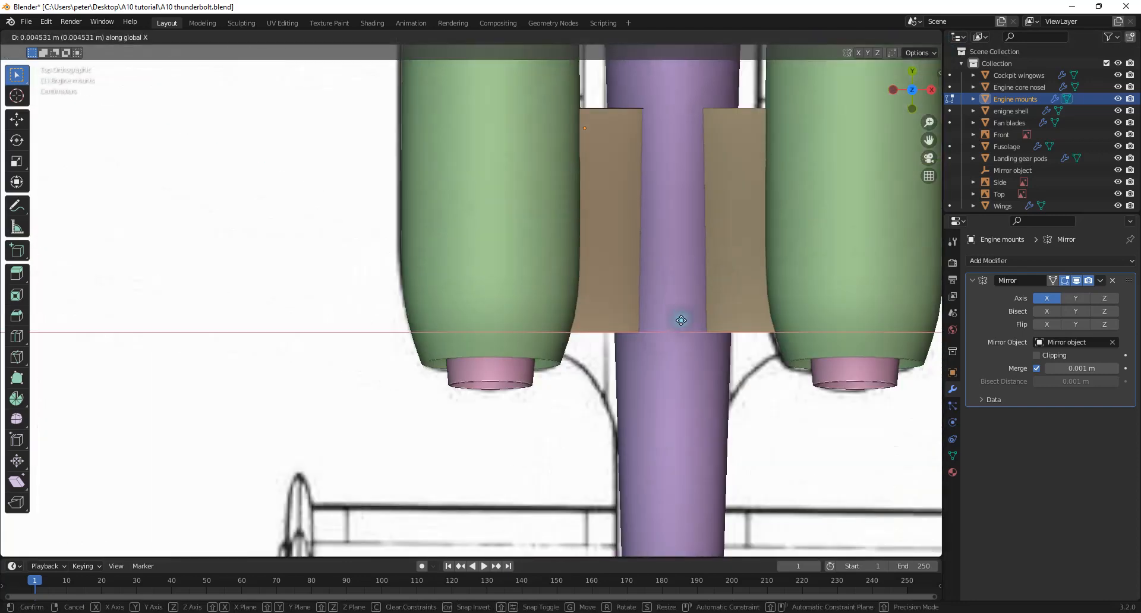
key("y")
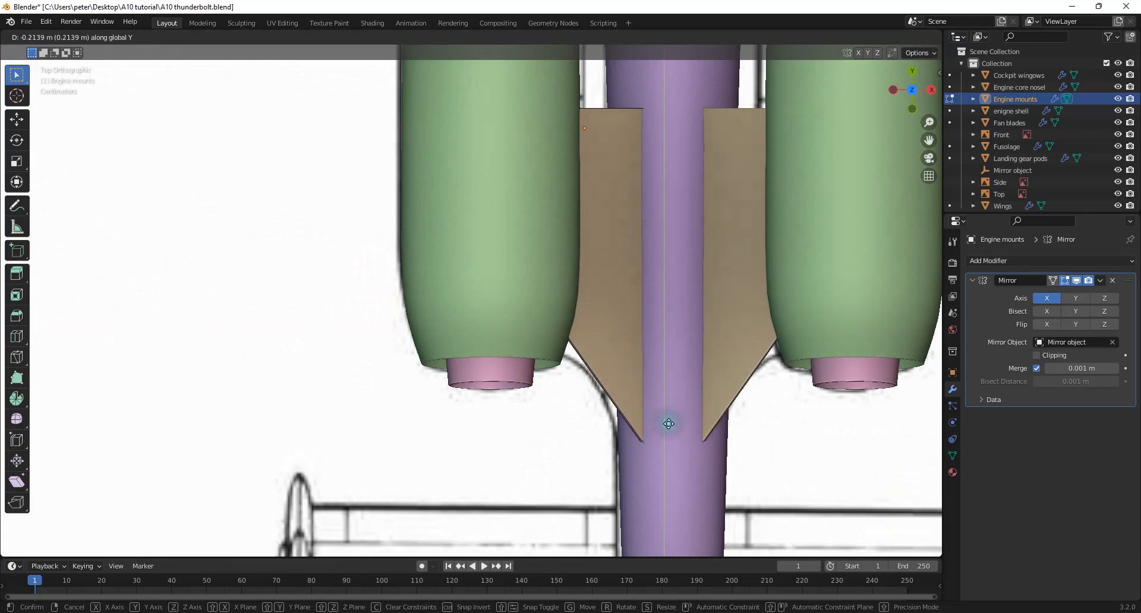
left_click(667, 470)
Add a centred lengthwise loop cut to the engine mount and shift its slanted rear edge along Y to match the blueprint's curve
key("ctrl+r")
left_click(591, 390)
right_click(607, 383)
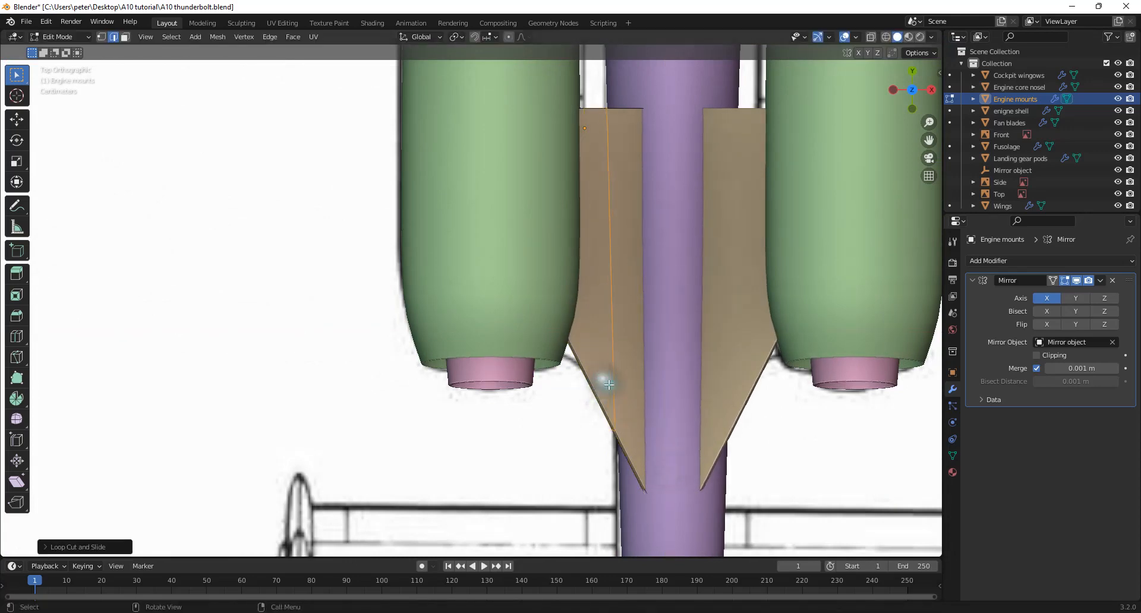
left_click(645, 435)
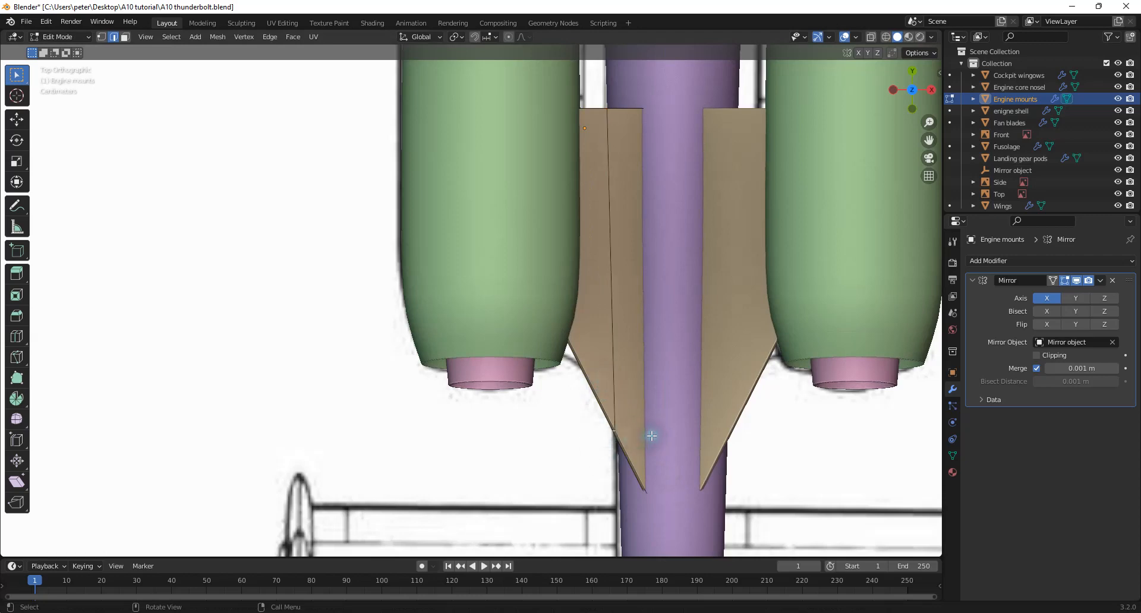
key("g")
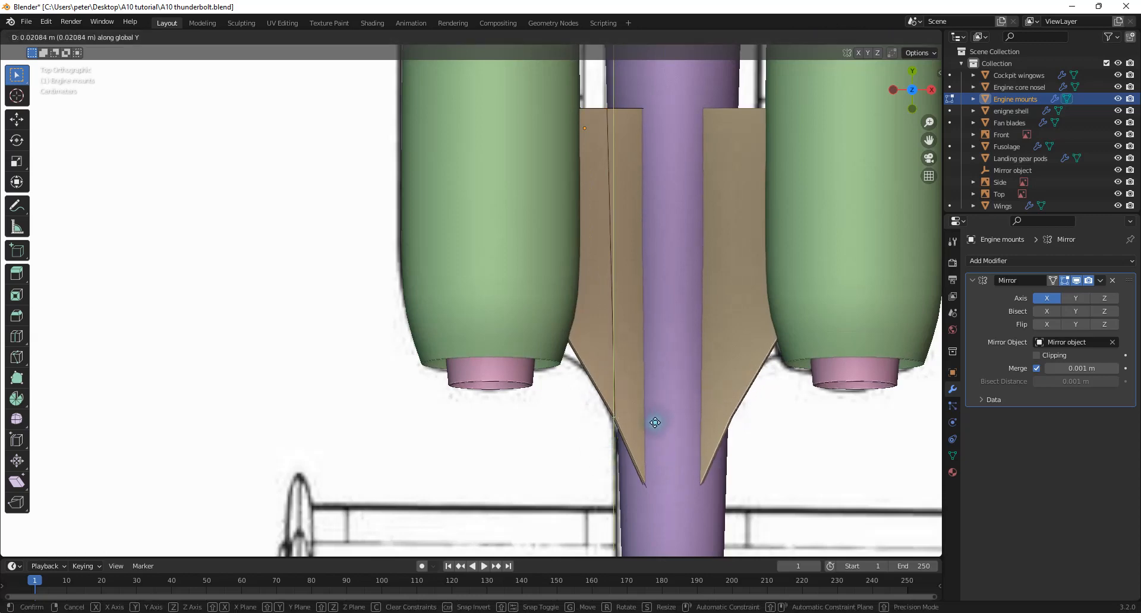
left_click(654, 426)
Add a second lengthwise loop cut on the engine side of the mount and adjust its rear edge along Y
key("ctrl+r")
left_click(596, 387)
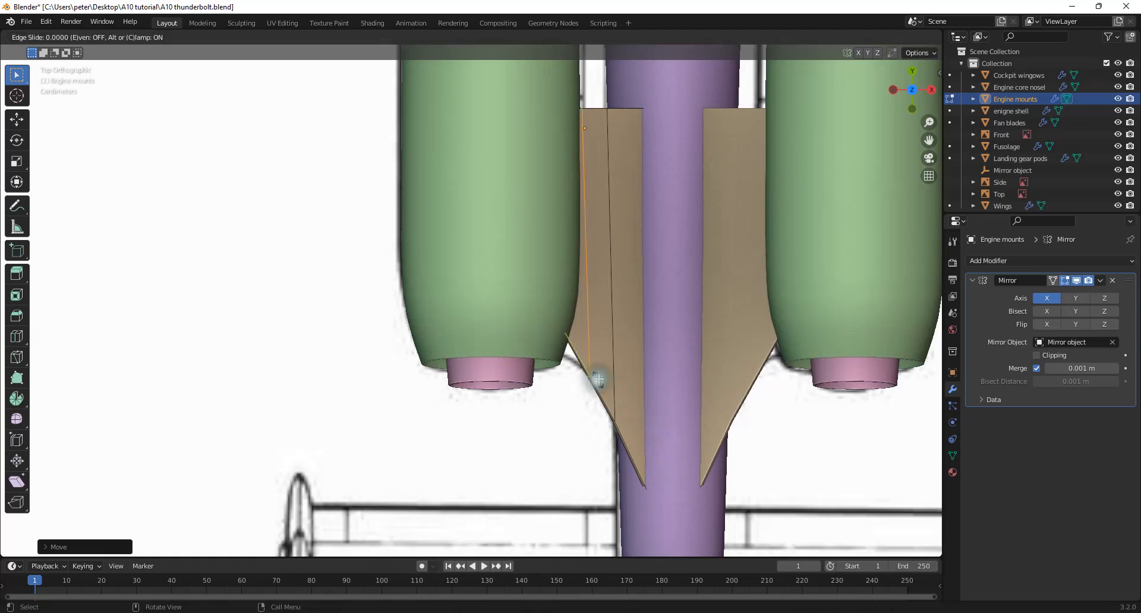
right_click(596, 384)
left_click(622, 393)
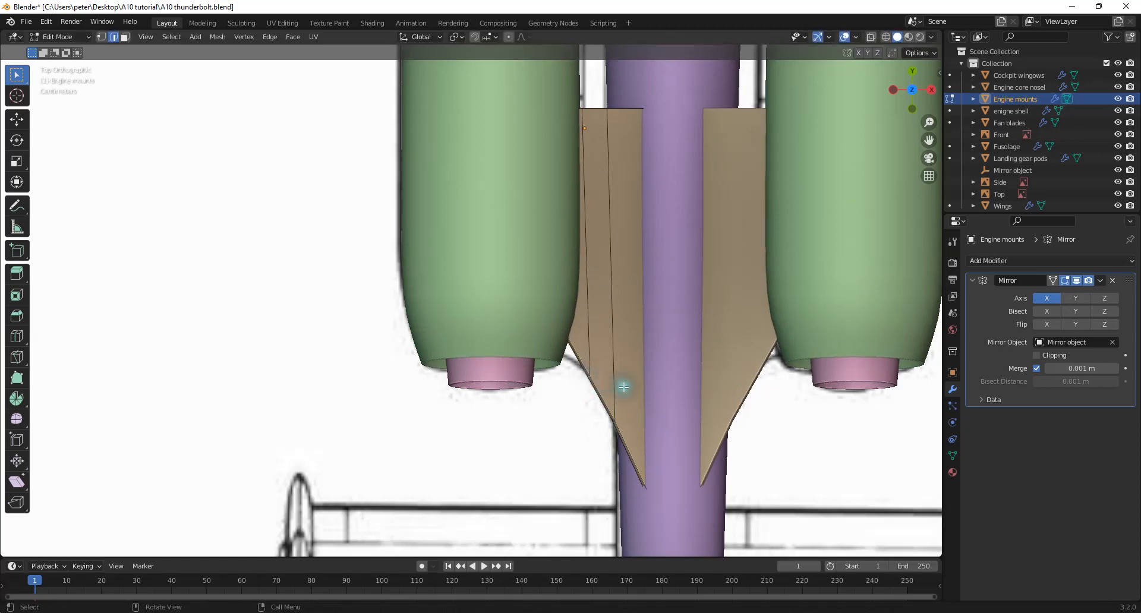
key("g")
key("y")
left_click(619, 384)
Select the rear edge at the mount's engine end using X-ray, and move it about 0.03 m along Y toward the tail in the top view
middle_click_drag(592, 359, 573, 291)
key("alt+z")
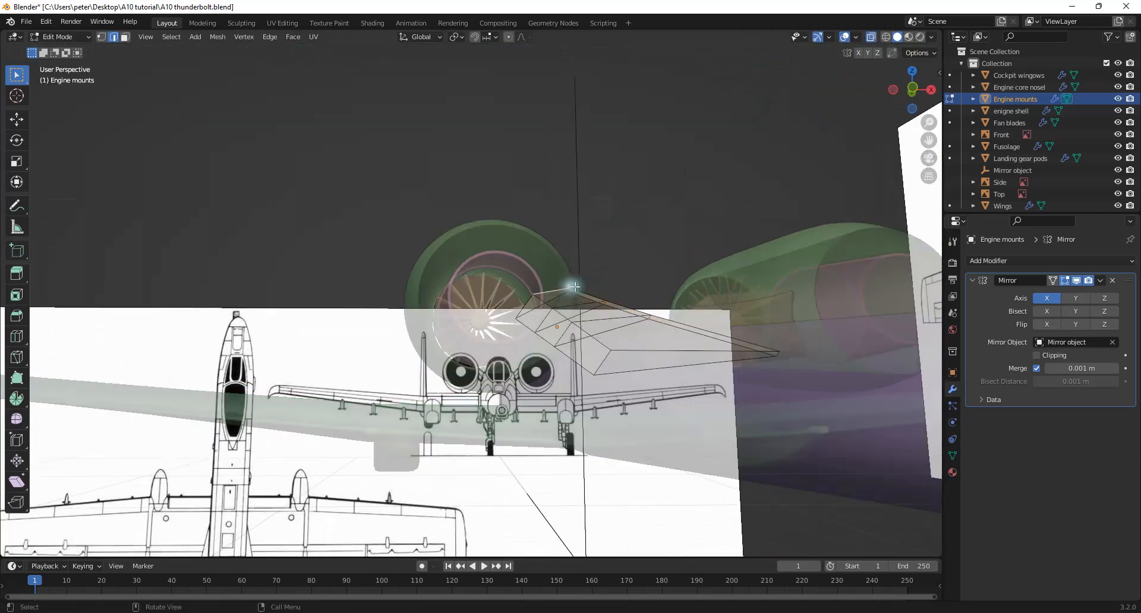
key("alt+z")
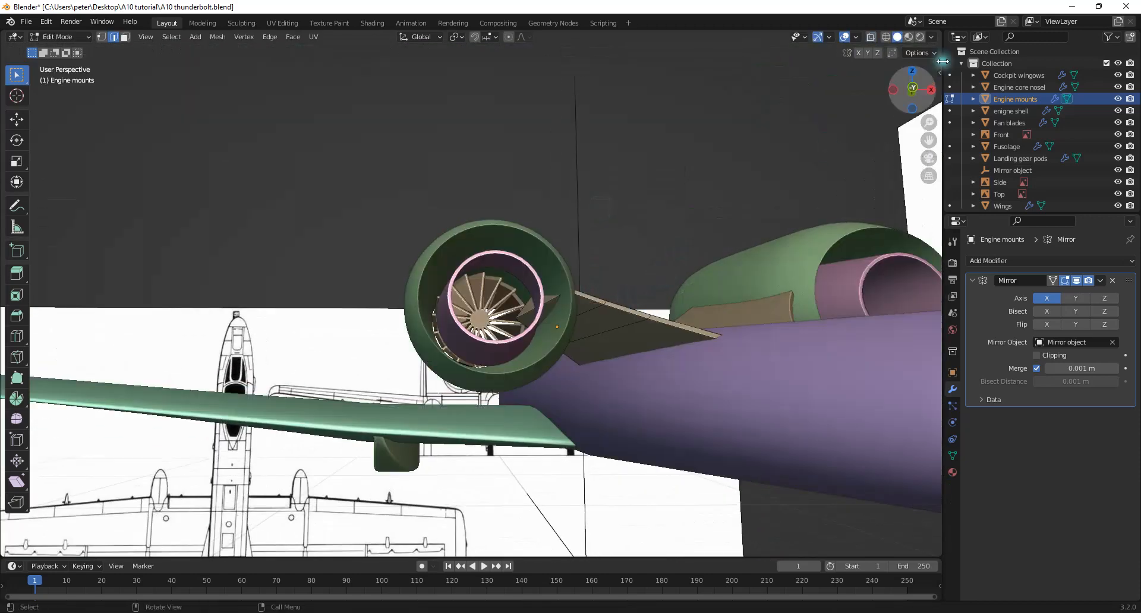
left_click(913, 72)
key("g")
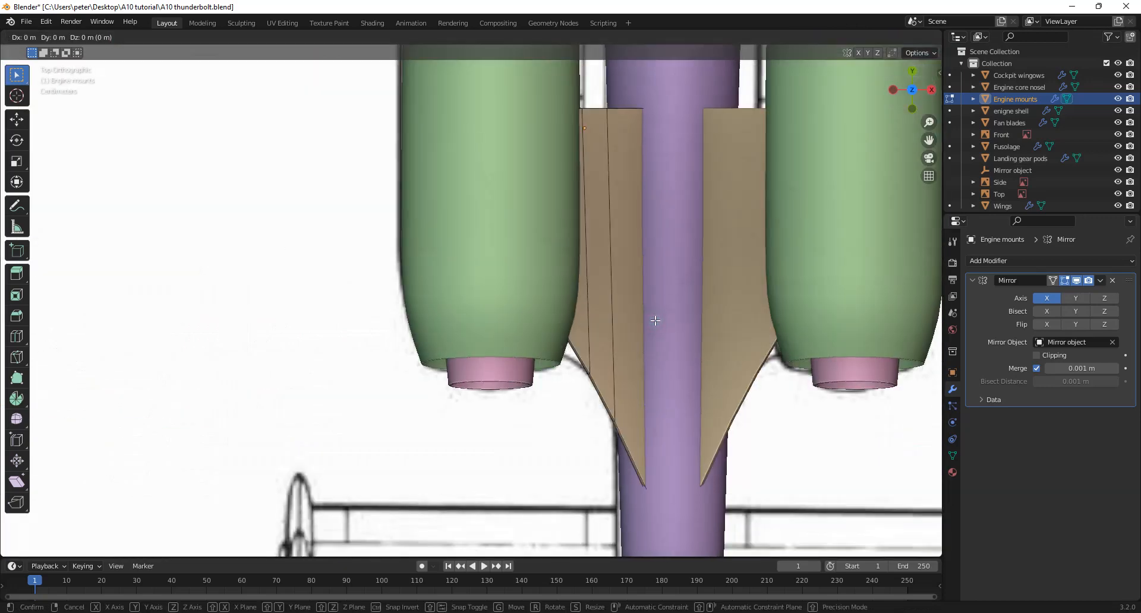
key("x")
key("y")
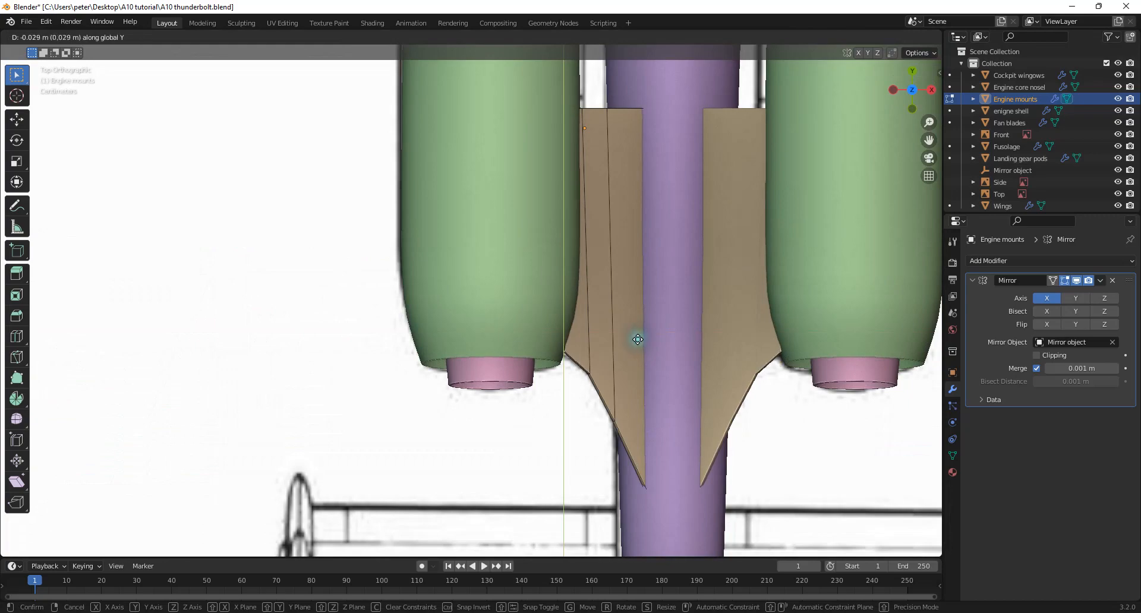
left_click(637, 338)
key("g")
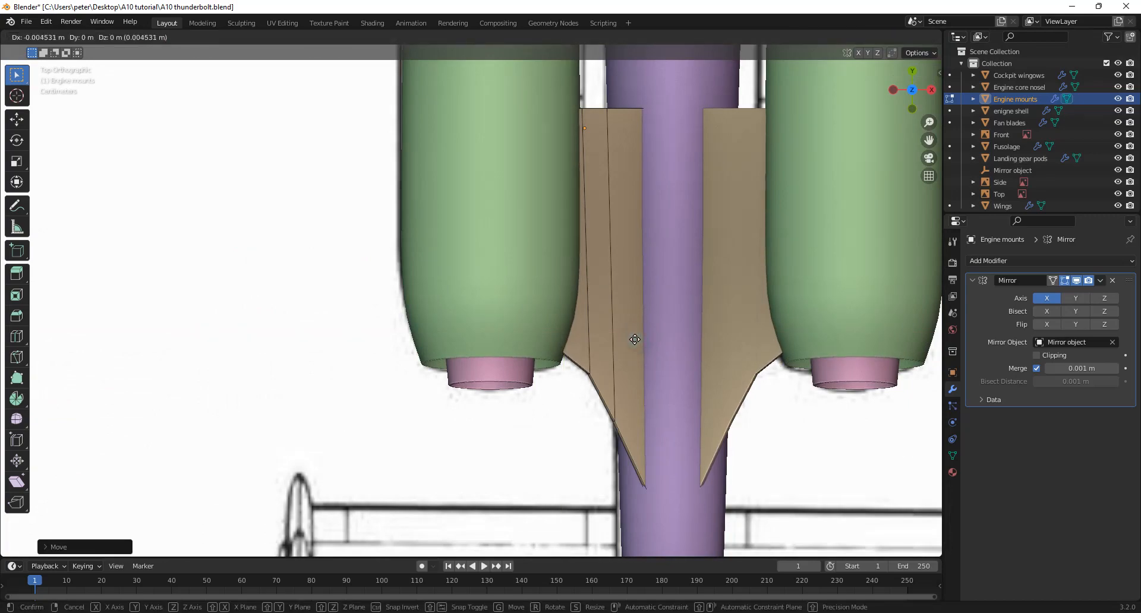
right_click(634, 339)
Select the engine mount's front faces, move them forward along Y to the blueprint's mount front in the top view, and save the file
middle_click_drag(634, 340, 448, 298)
key("Tab")
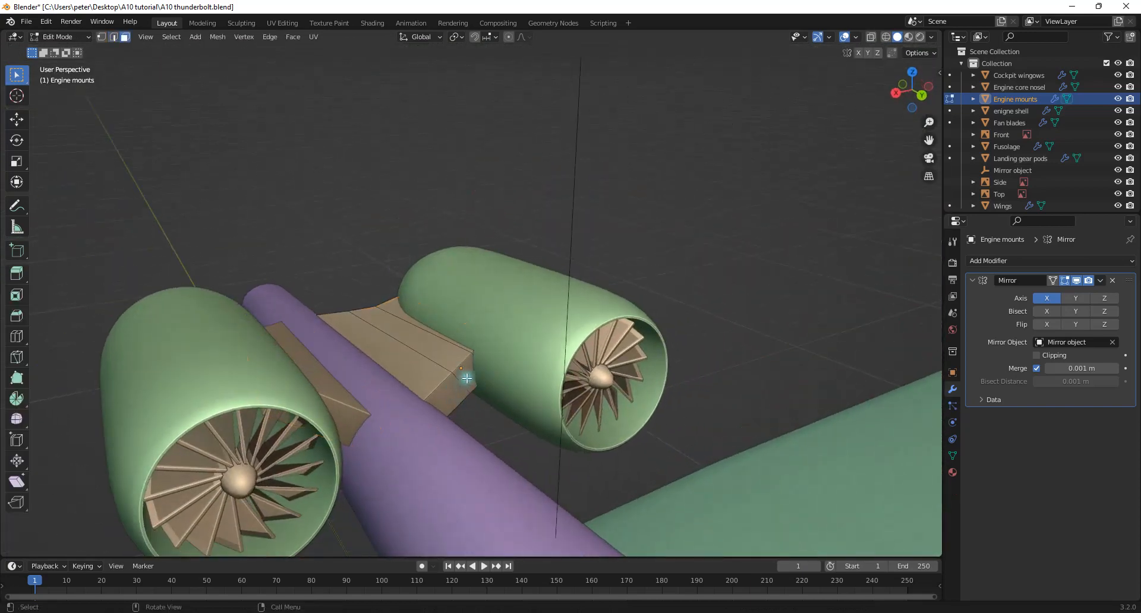
left_click(457, 384, "shift")
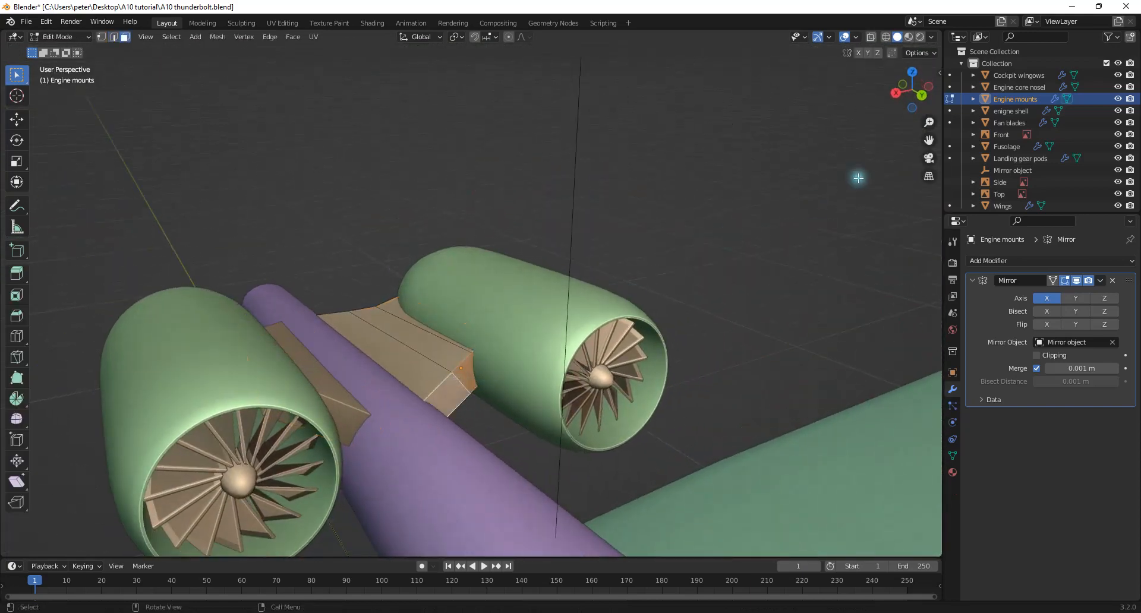
left_click(912, 73)
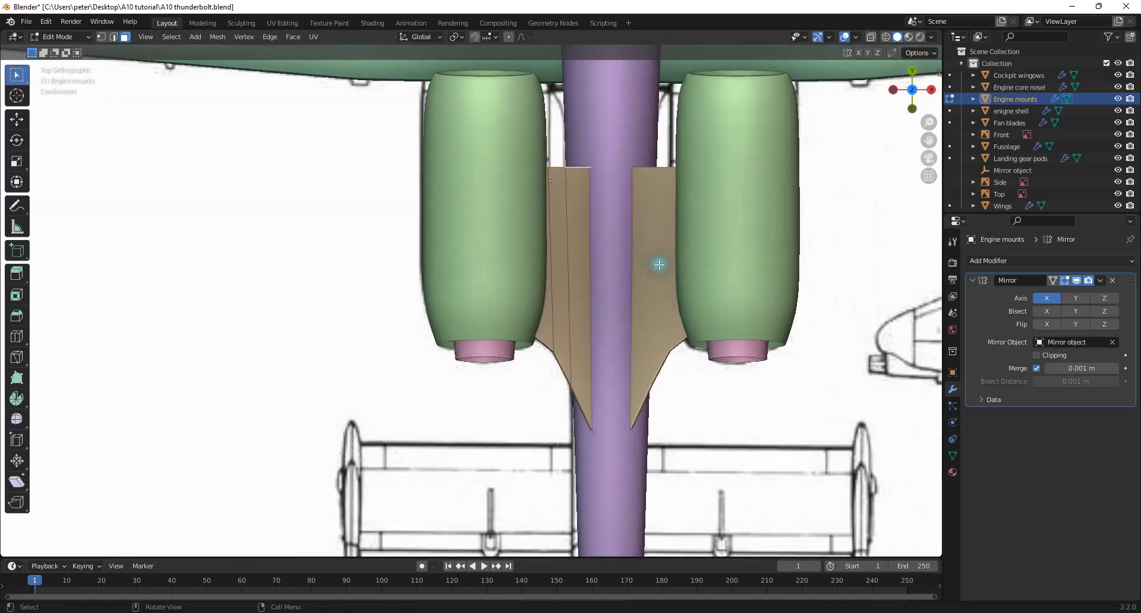
scroll(647, 327, "up", 5)
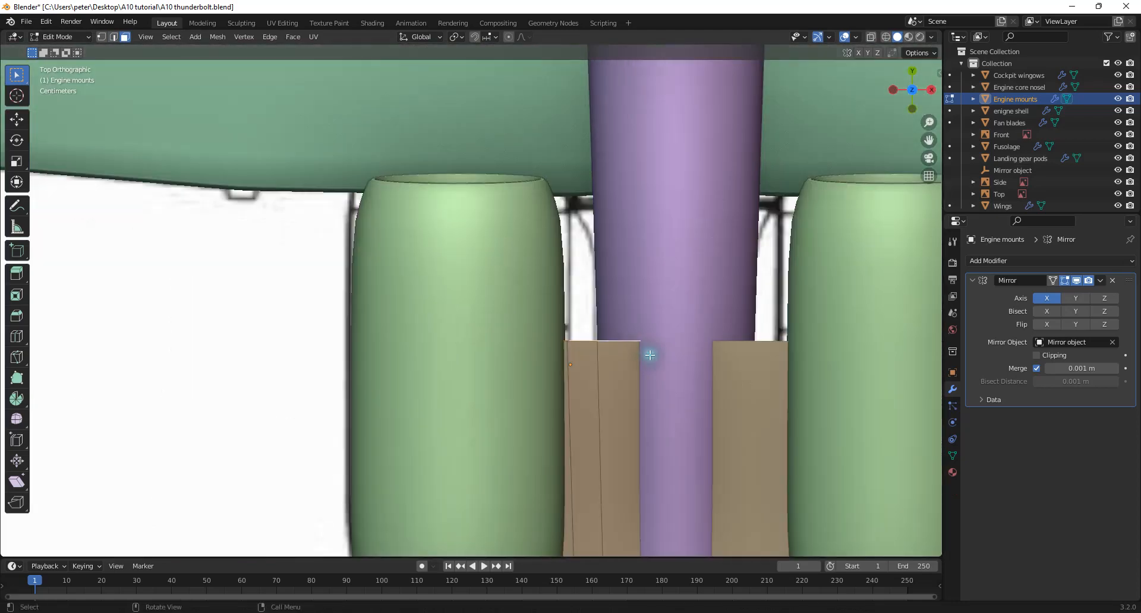
key("alt+z")
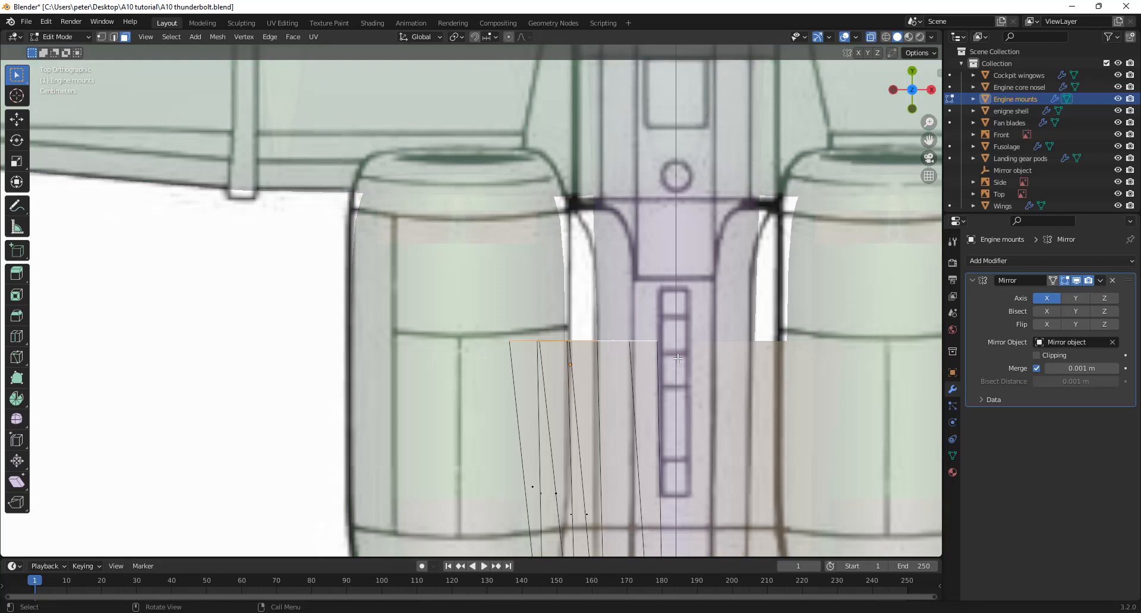
key("g")
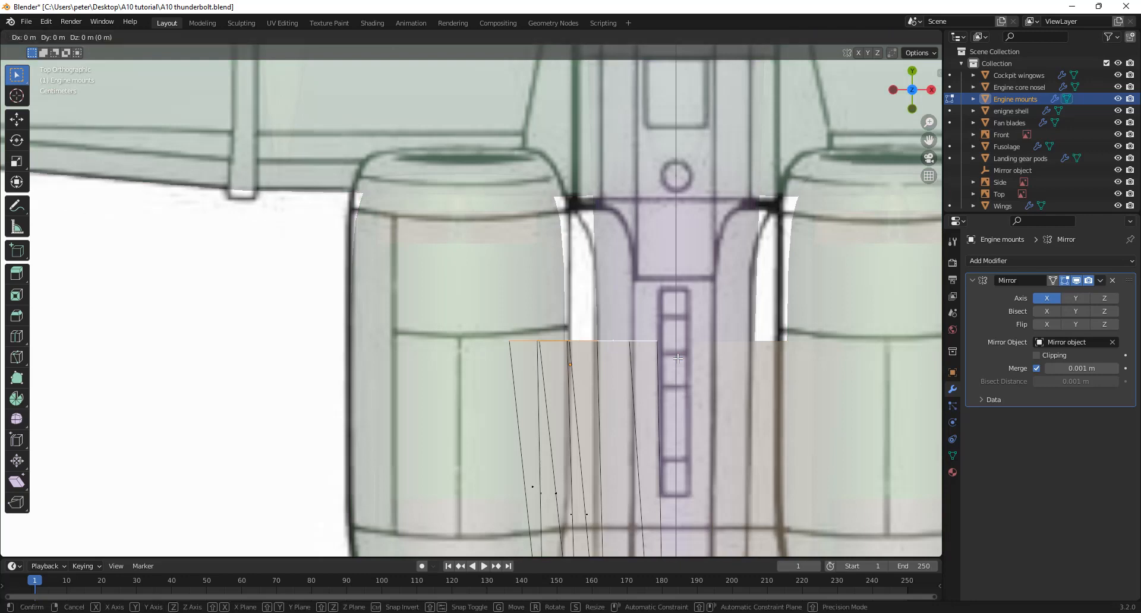
left_click(675, 231)
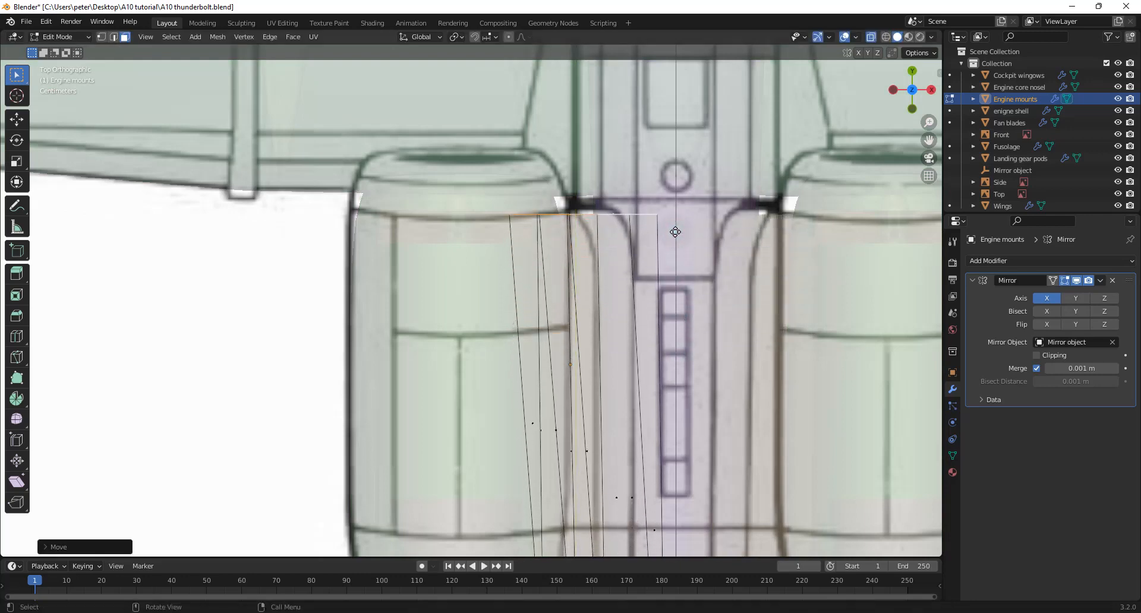
key("g")
left_click(675, 225)
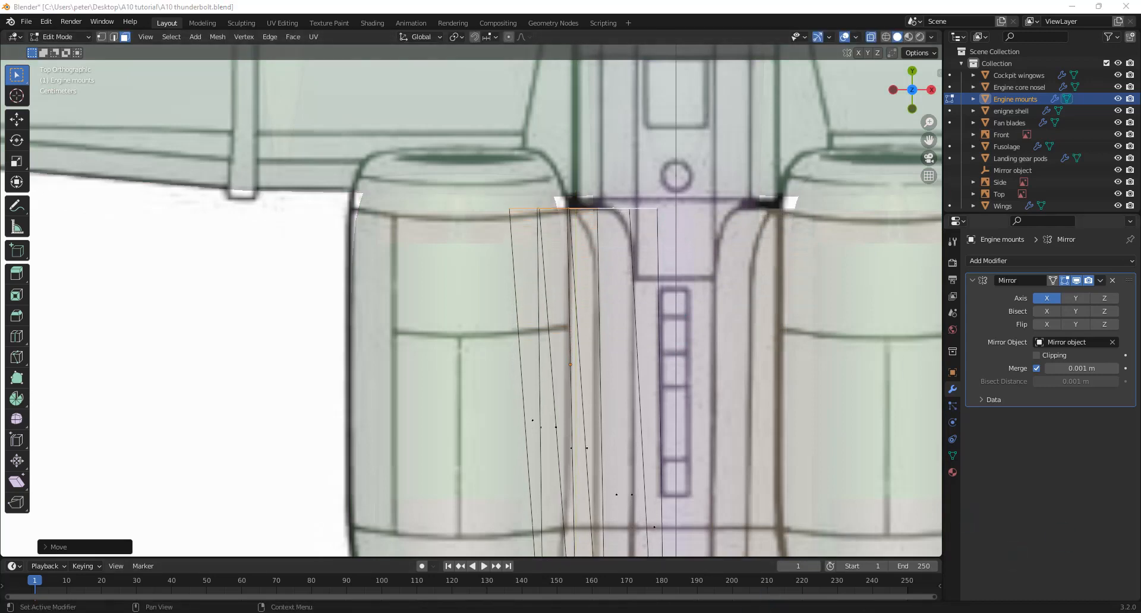
key("ctrl+s")
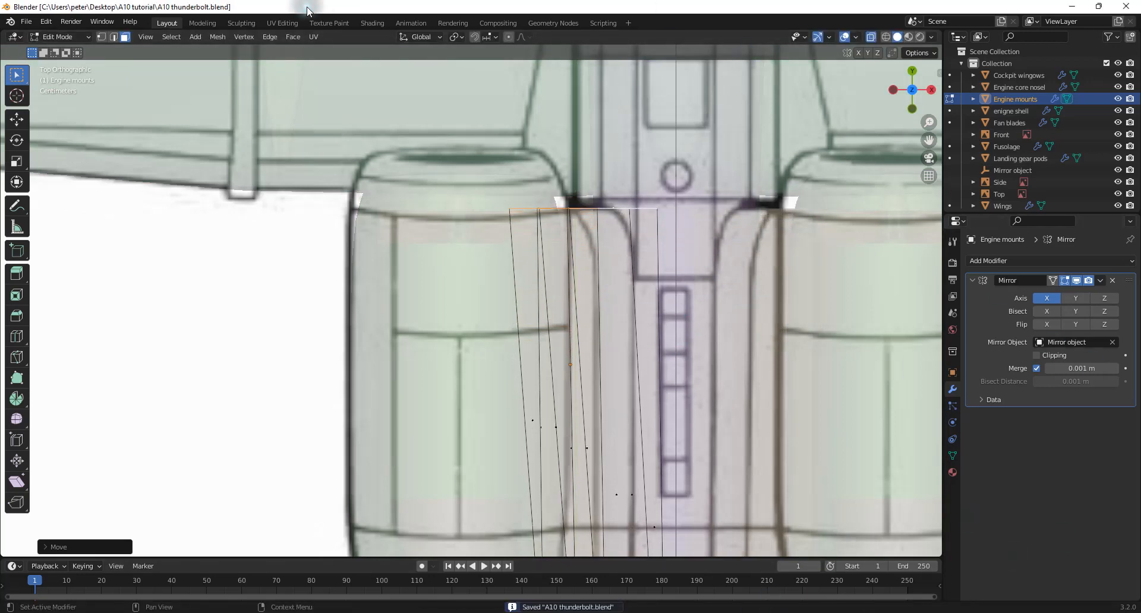
Add a crosswise loop cut to the engine mount and slide it toward the front end
scroll(726, 326, "down", 8)
middle_click_drag(650, 326, 868, 238)
scroll(527, 262, "up", 5)
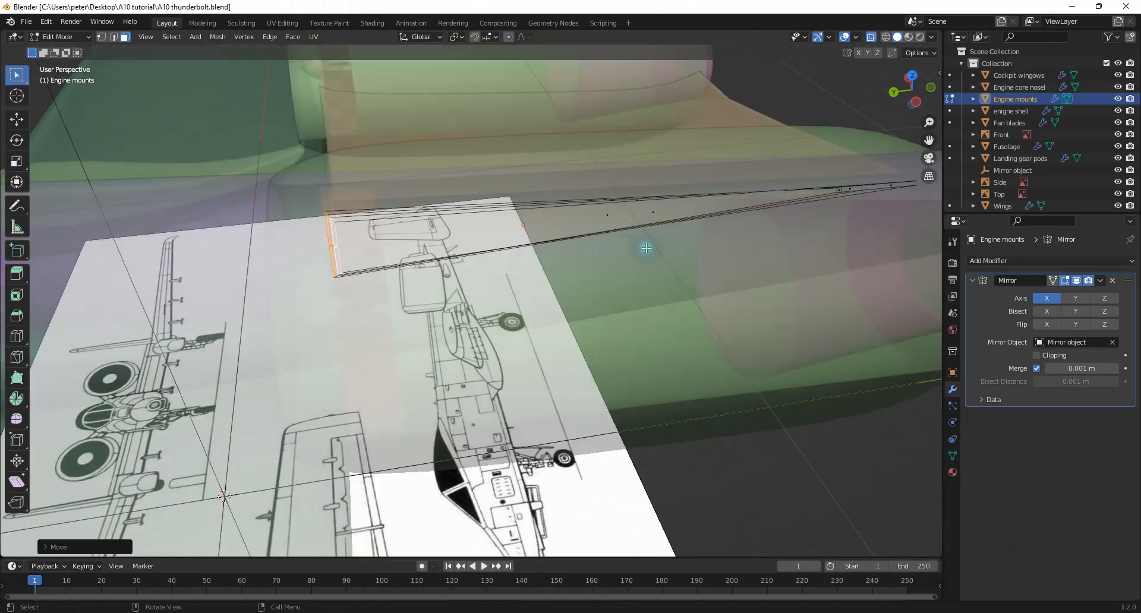
middle_click_drag(646, 248, 614, 242)
key("ctrl+r")
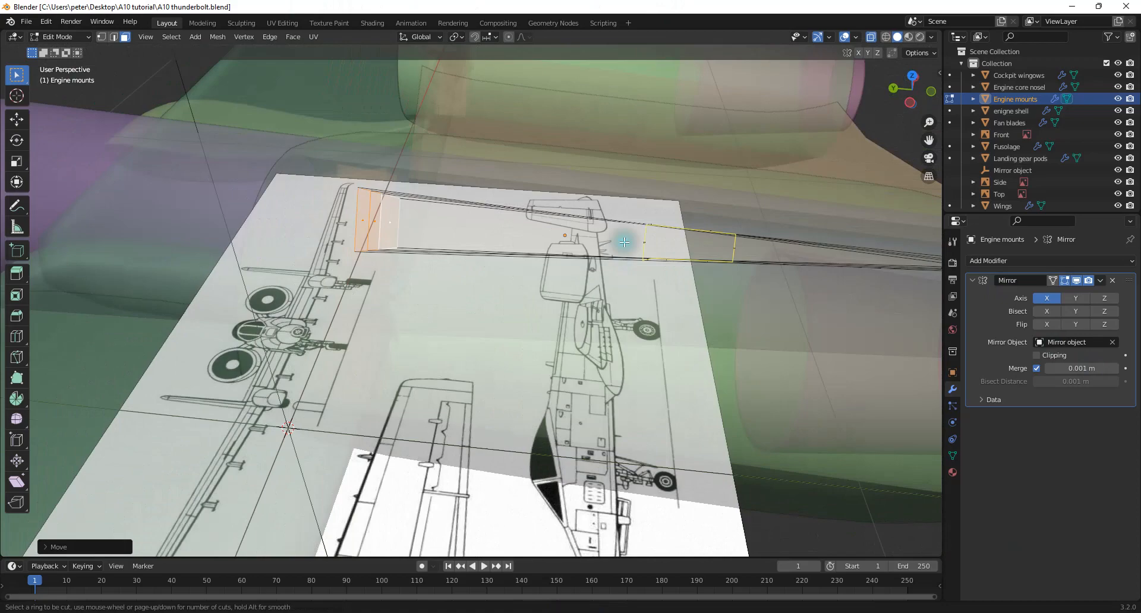
left_click(723, 246)
left_click(507, 239)
Select all of the engine mount's front faces and scale them down along local Z to thin the leading edge
middle_click_drag(547, 239, 683, 184)
key("3")
left_click(208, 424)
left_click(274, 395, "shift")
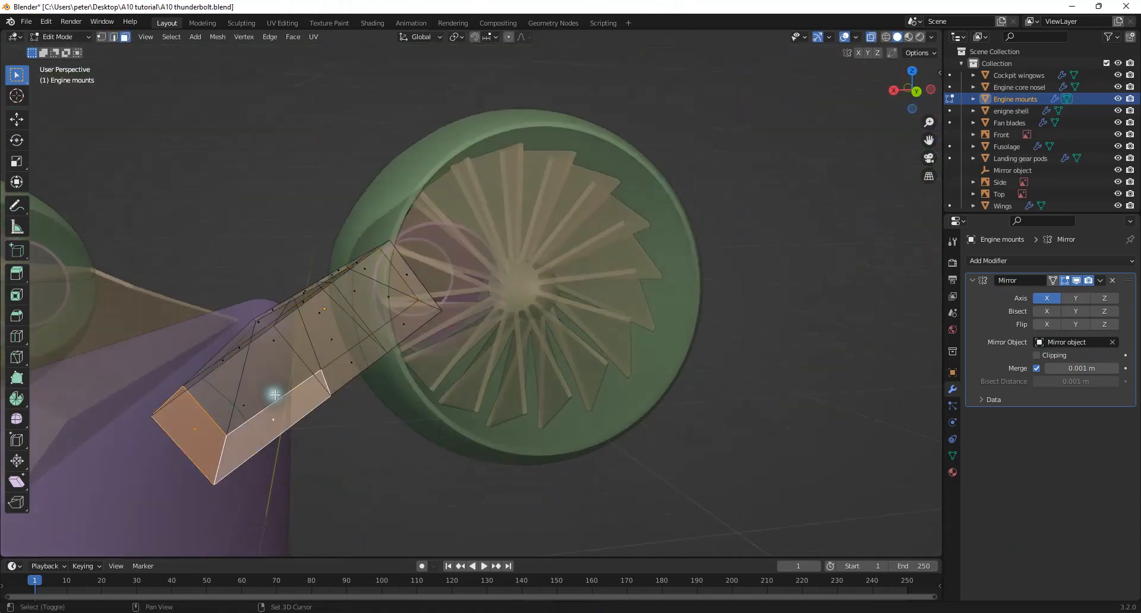
key("alt+z")
left_click(263, 394)
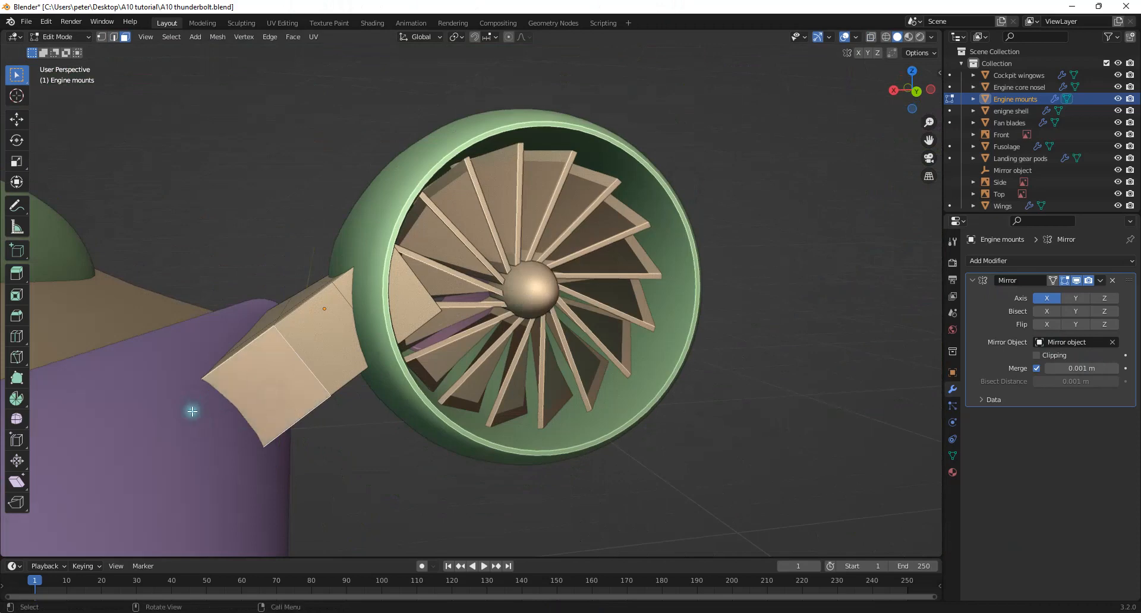
key("alt+z")
key("alt+z")
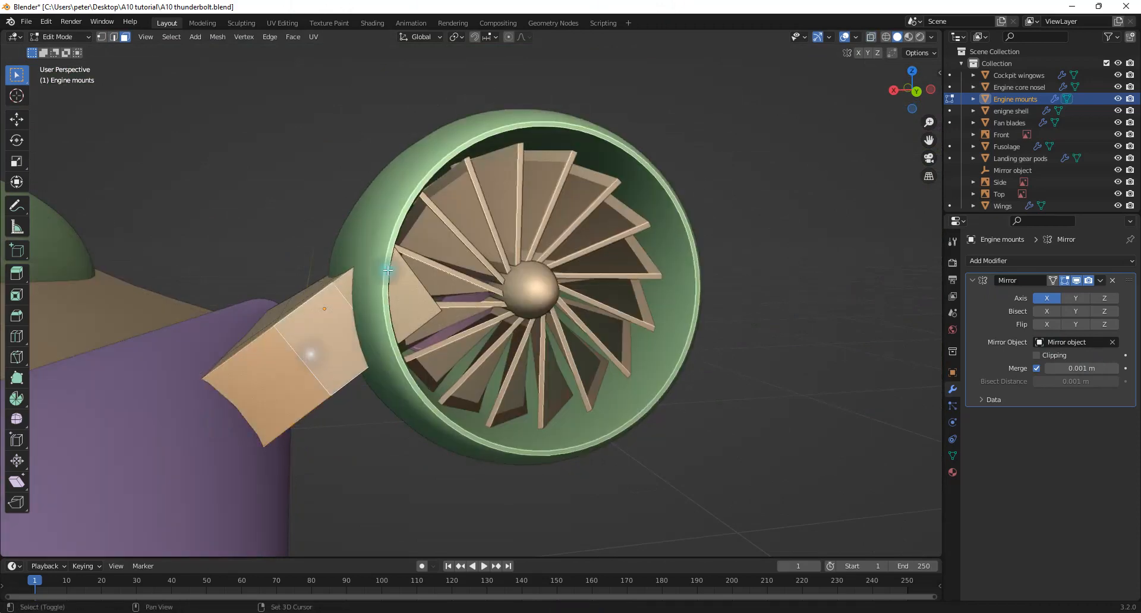
middle_click_drag(479, 301, 476, 313)
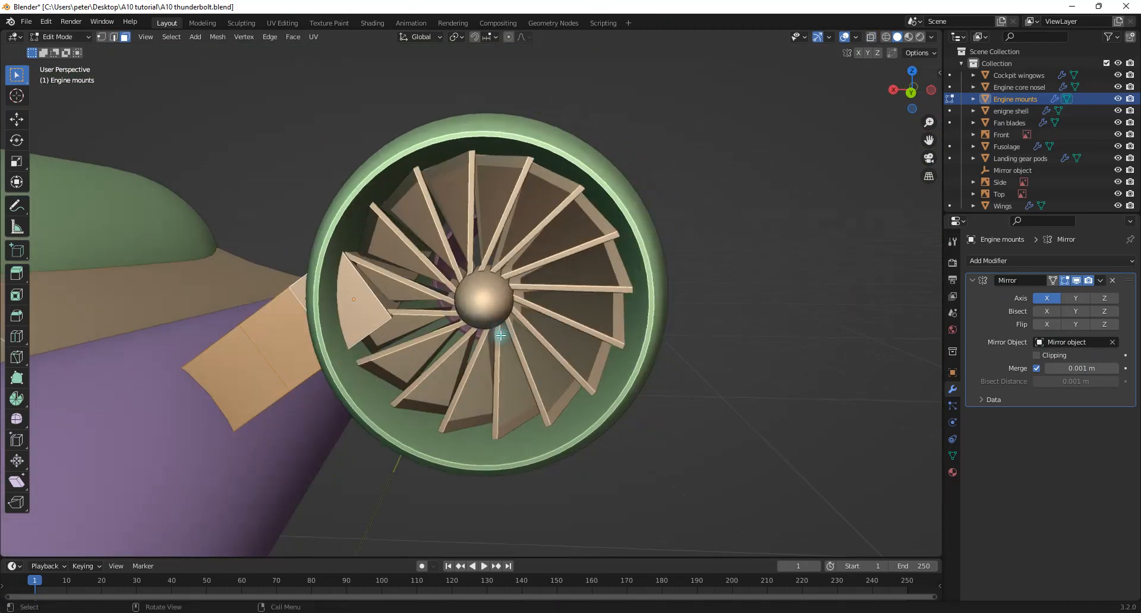
key("s")
key("x")
key("x")
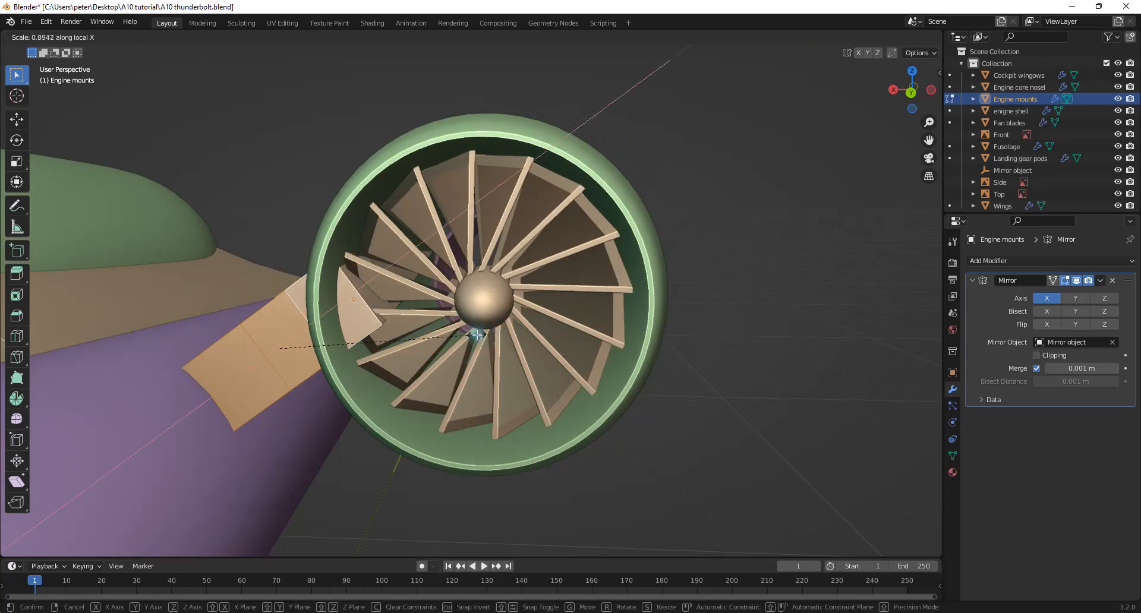
key("z")
key("z")
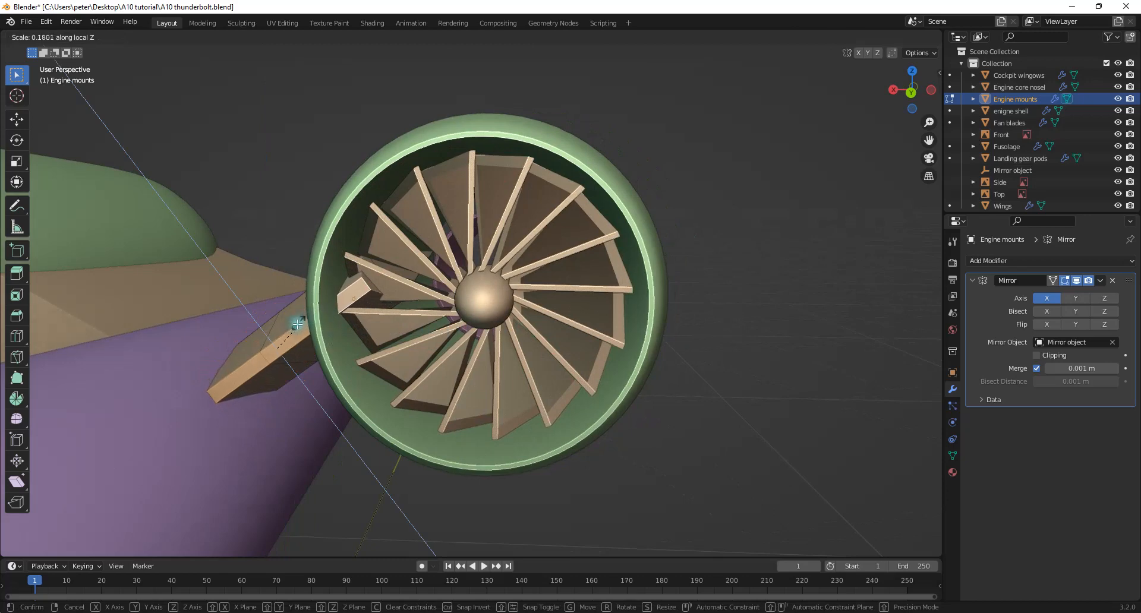
left_click(294, 331)
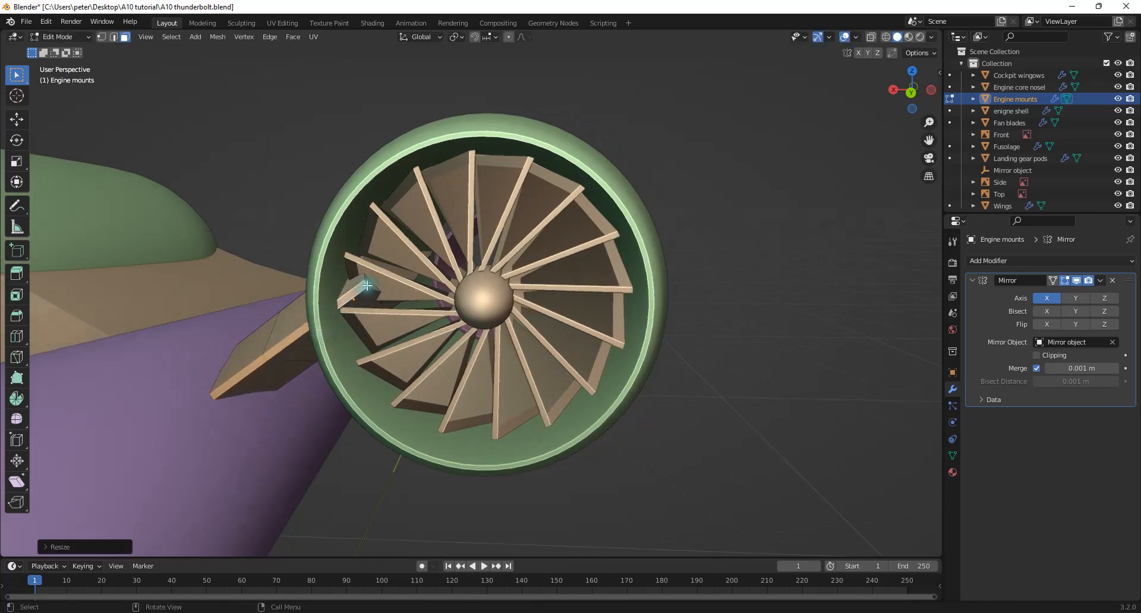
Move the front edge at the mount's engine end about 0.026 m along local X, away from the fan blades
left_click(449, 288)
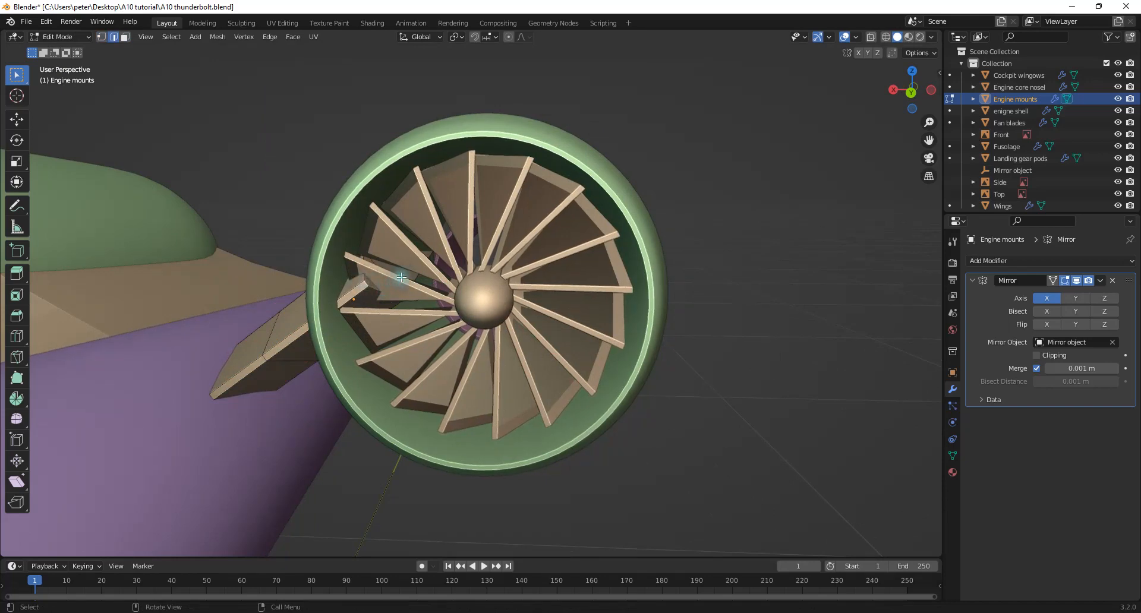
key("g")
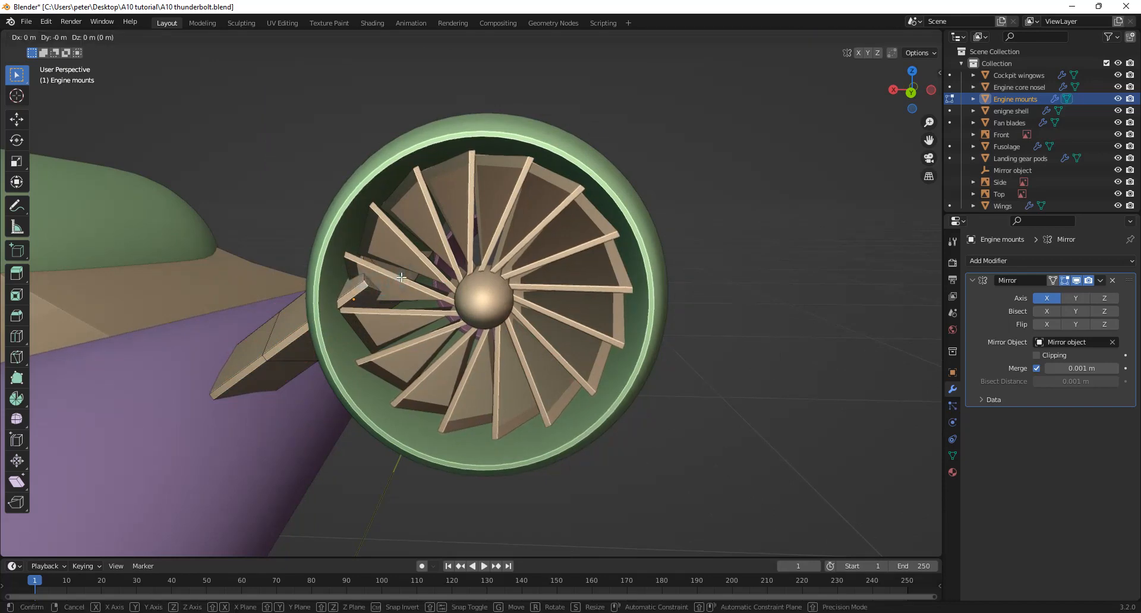
key("z")
key("z")
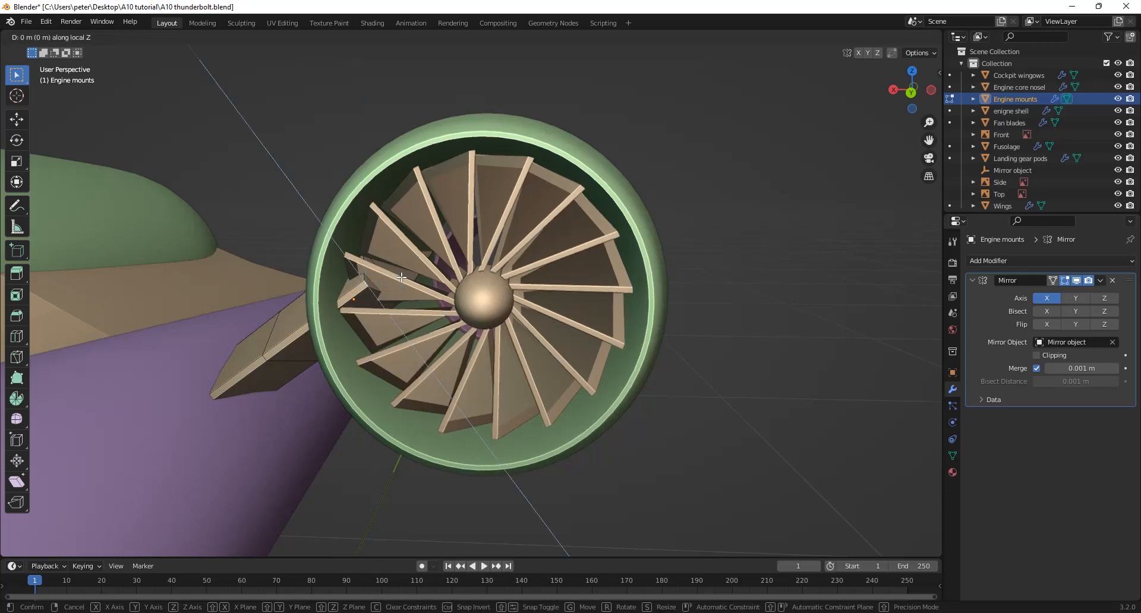
key("x")
key("x")
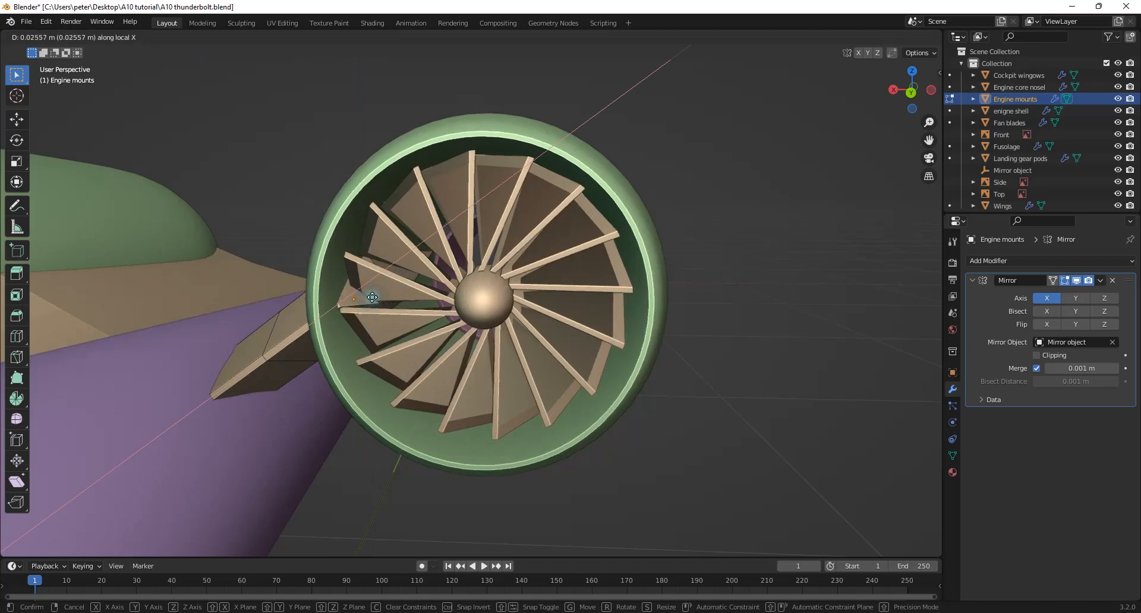
left_click(368, 298)
Adjust the vertices at the mount's engine end along local X to keep them clear of the engine intake, and leave Edit Mode
middle_click_drag(369, 295, 467, 206)
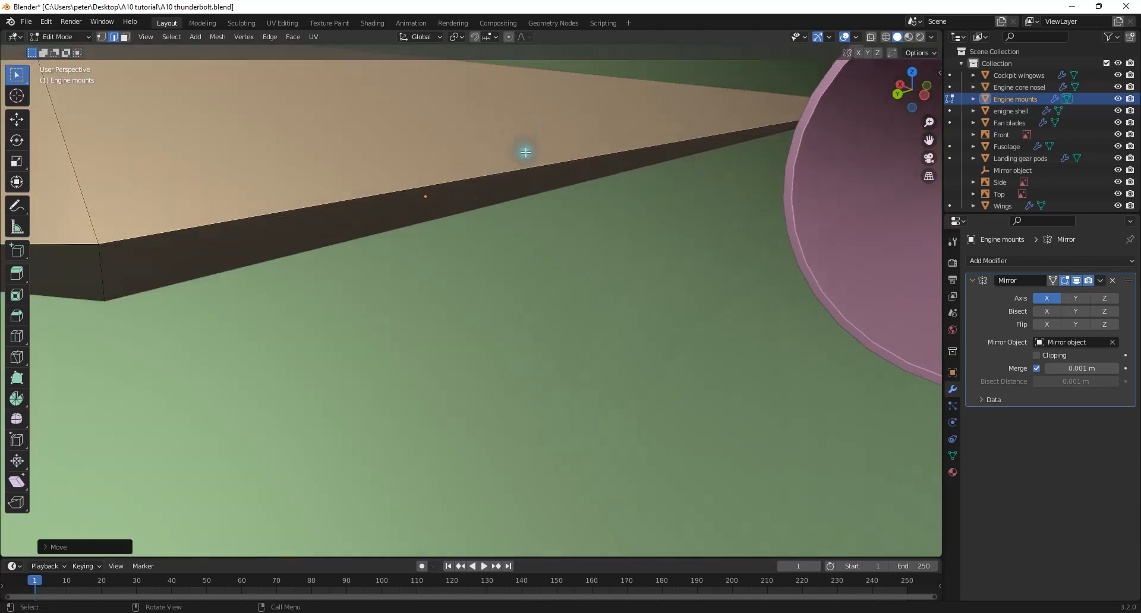
middle_click_drag(526, 152, 350, 201)
middle_click_drag(490, 234, 474, 219)
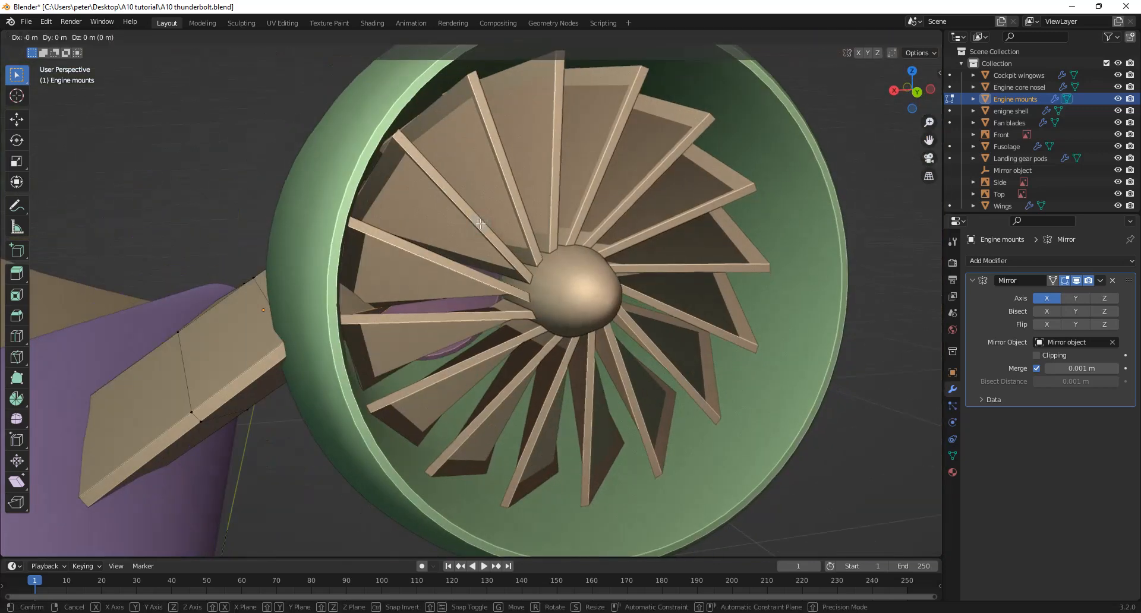
key("g")
key("x")
key("x")
left_click(422, 254)
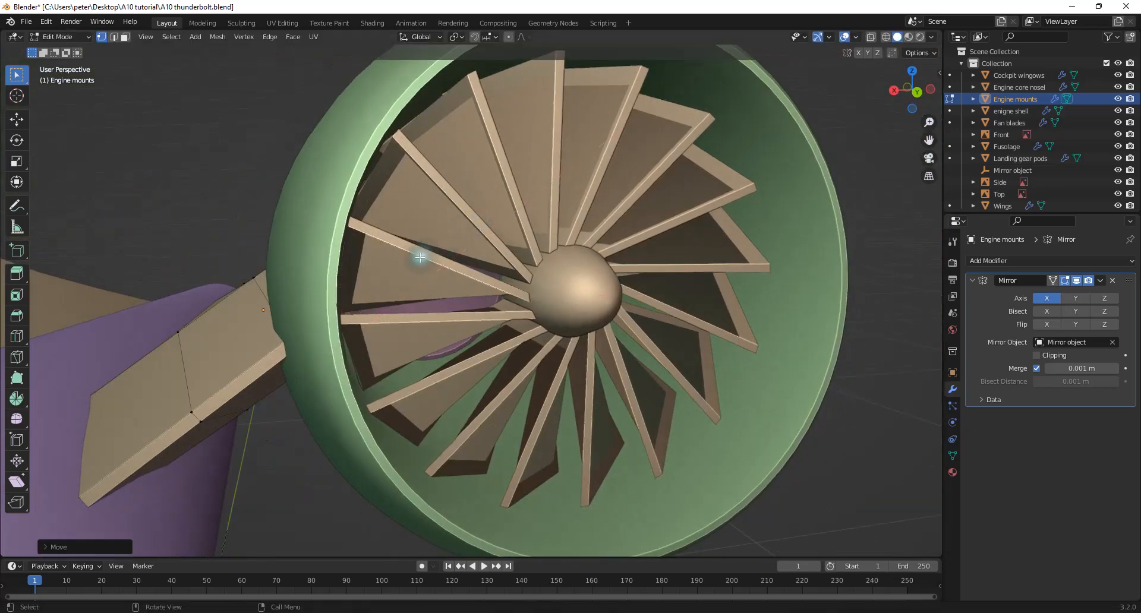
middle_click_drag(422, 254, 382, 255)
key("Tab")
Add a Subdivision Surface modifier to the engine mounts
scroll(392, 256, "down", 5)
left_click(543, 92)
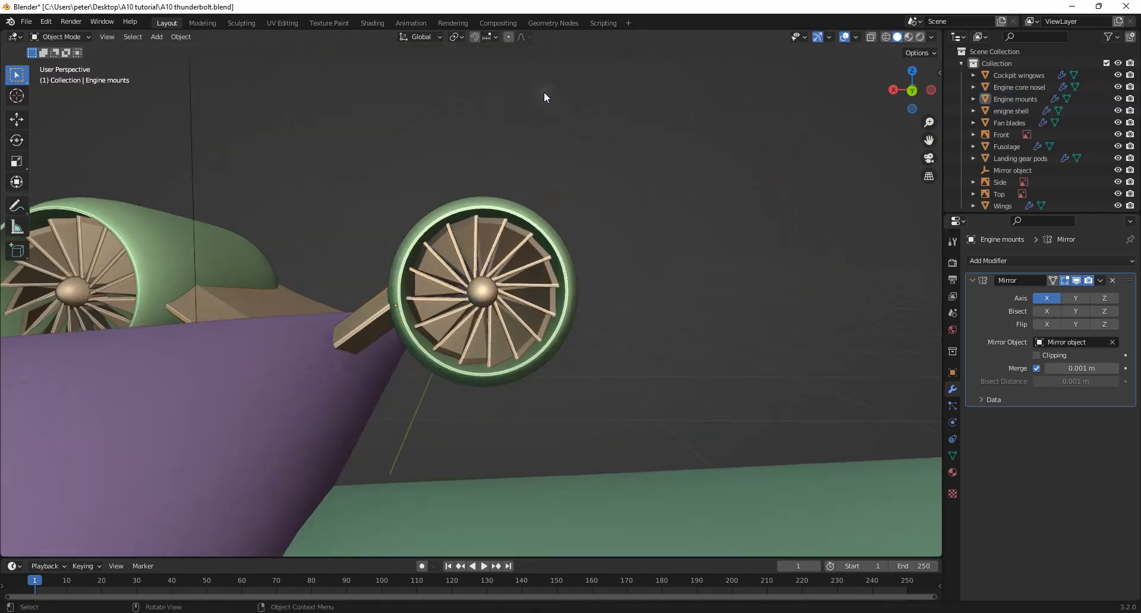
middle_click_drag(543, 92, 536, 304)
scroll(707, 297, "down", 3)
scroll(680, 332, "up", 5)
mouse_move(497, 378)
middle_mouse_down()
mouse_move(423, 401)
mouse_move(487, 388)
middle_mouse_up()
scroll(422, 403, "up", 5)
left_click(390, 305)
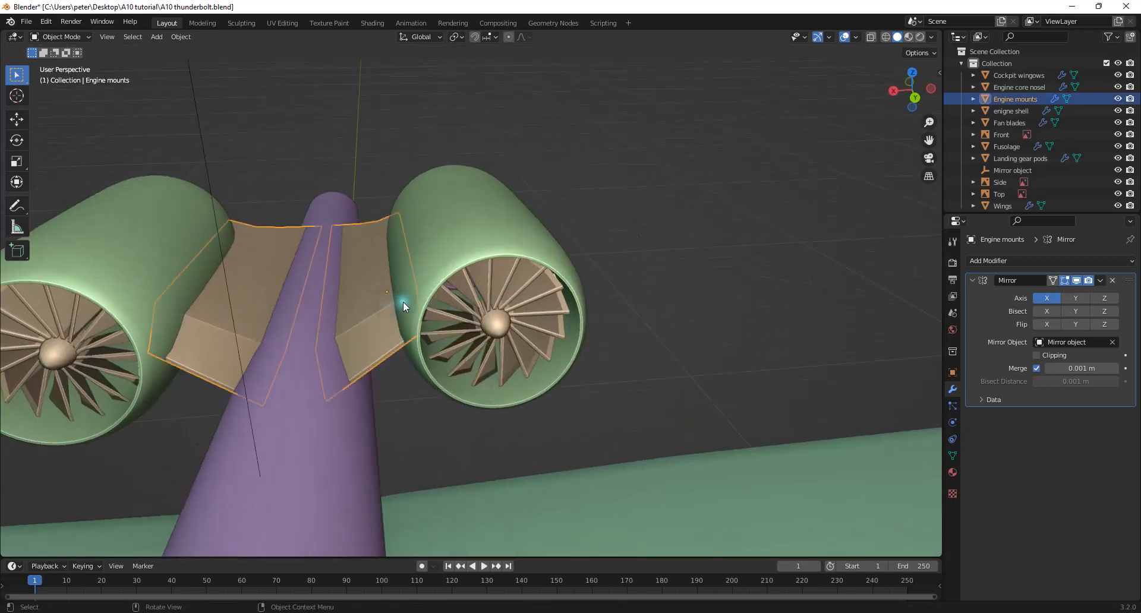
left_click(1019, 262)
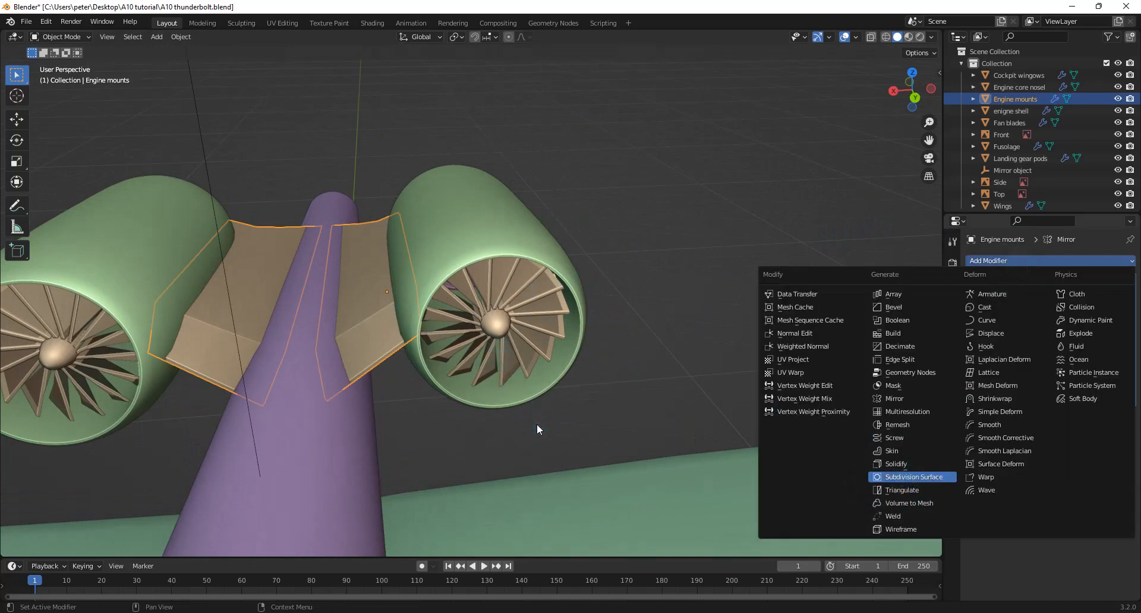
key("Return")
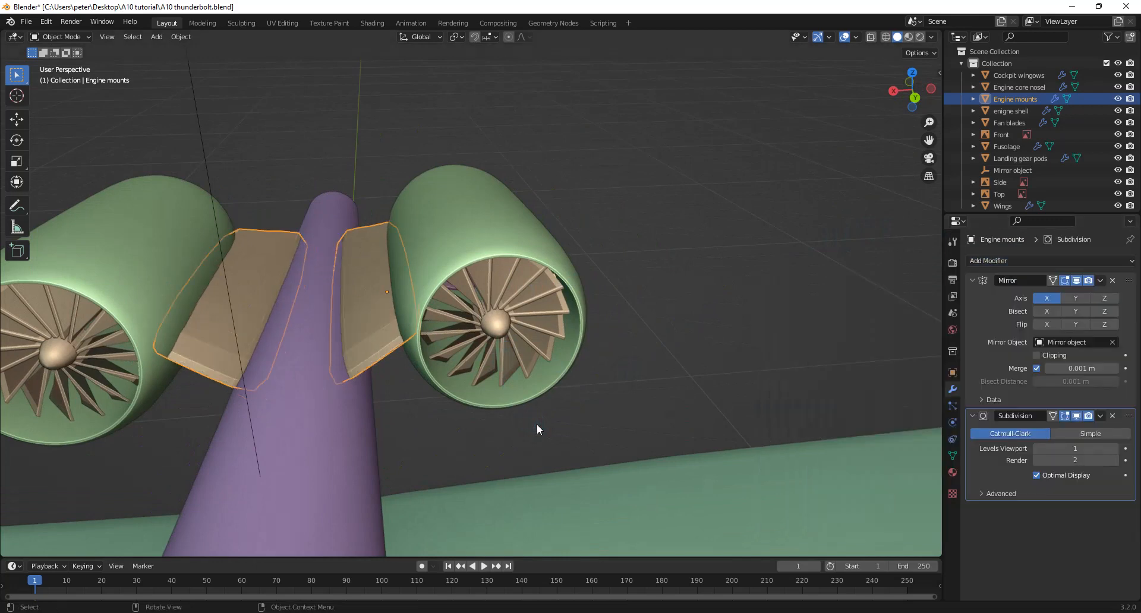
Add a crosswise loop cut to the engine mount in Edit Mode and slide it about -0.84 toward the slanted rear edge to tighten the taper
middle_click_drag(487, 345, 481, 346)
key("Tab")
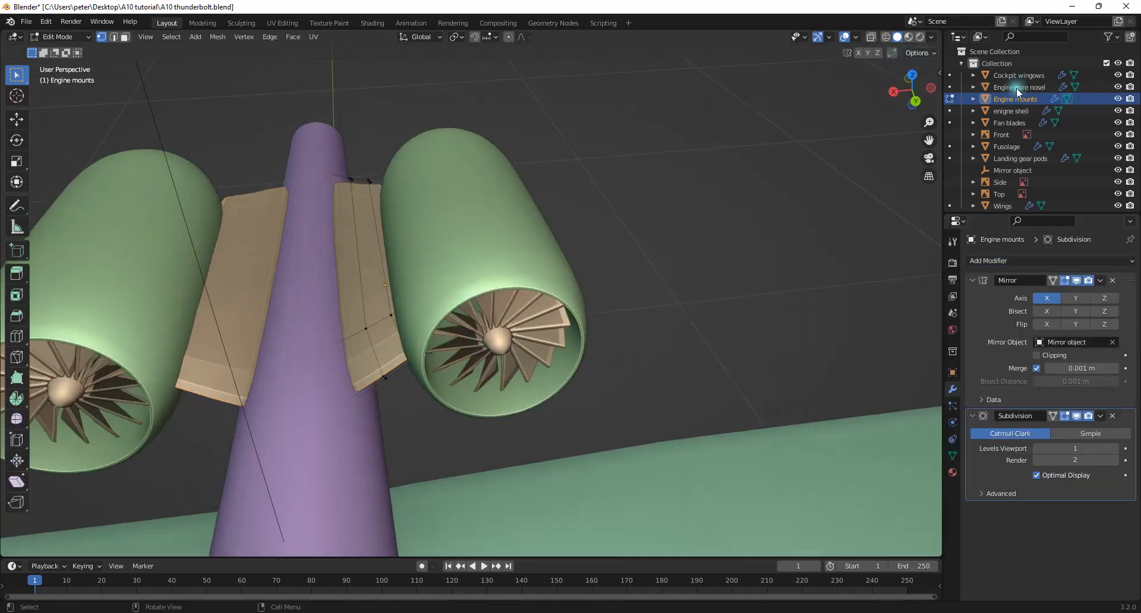
left_click_drag(912, 68, 917, 76)
left_click(910, 76)
scroll(316, 278, "down", 5)
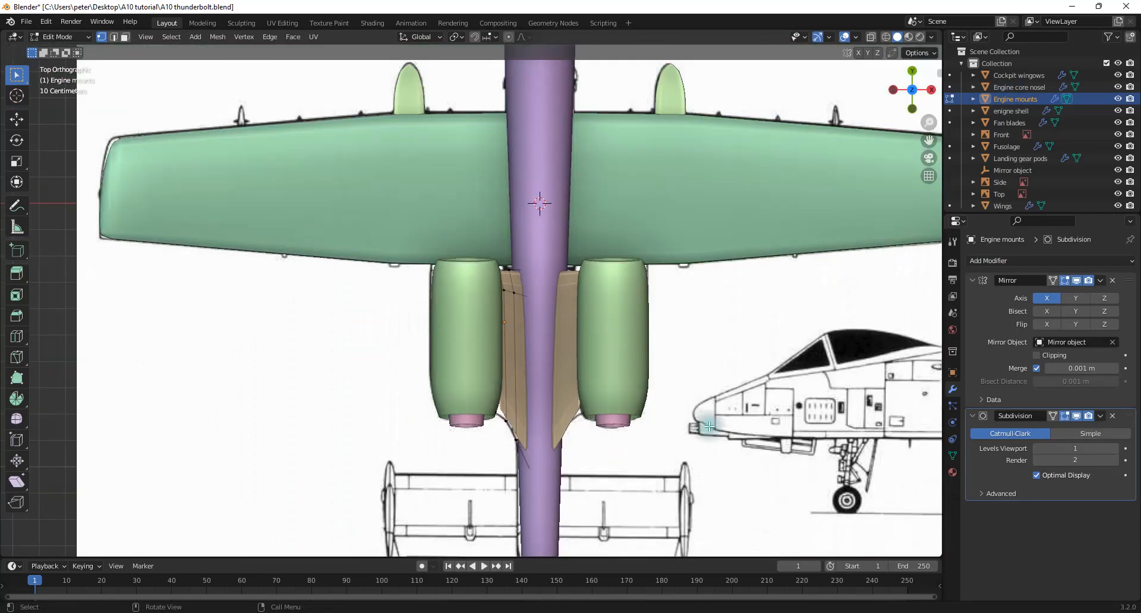
scroll(707, 416, "up", 3)
mouse_move(711, 342)
middle_mouse_down("shift")
mouse_move(677, 268)
mouse_move(698, 262)
mouse_move(680, 164)
middle_mouse_up("shift")
key("alt+z")
key("alt+z")
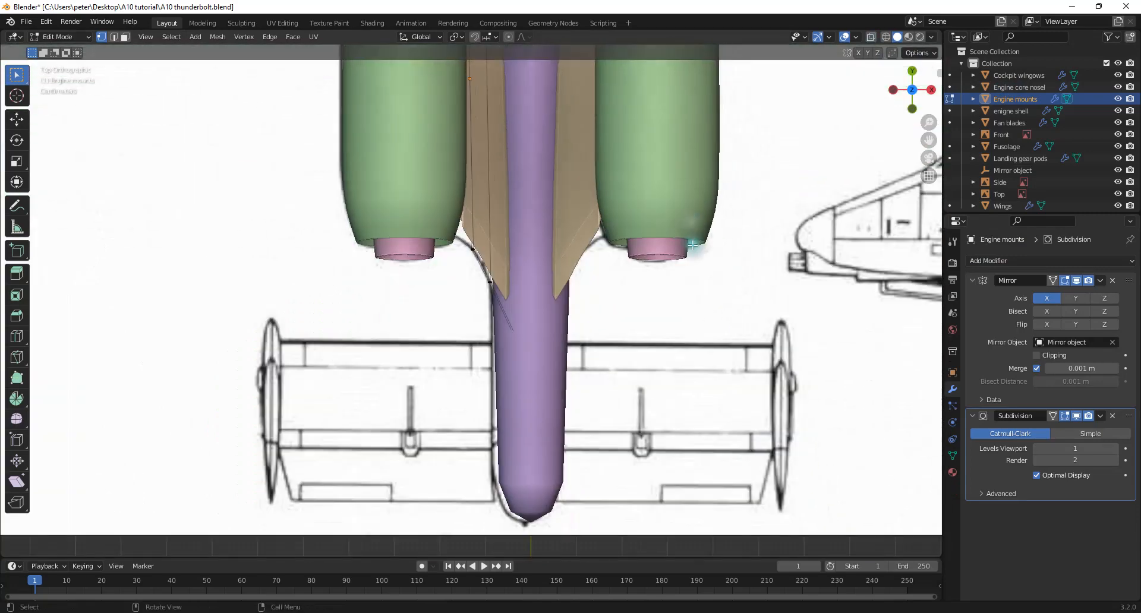
scroll(691, 247, "up", 3)
key("ctrl+r")
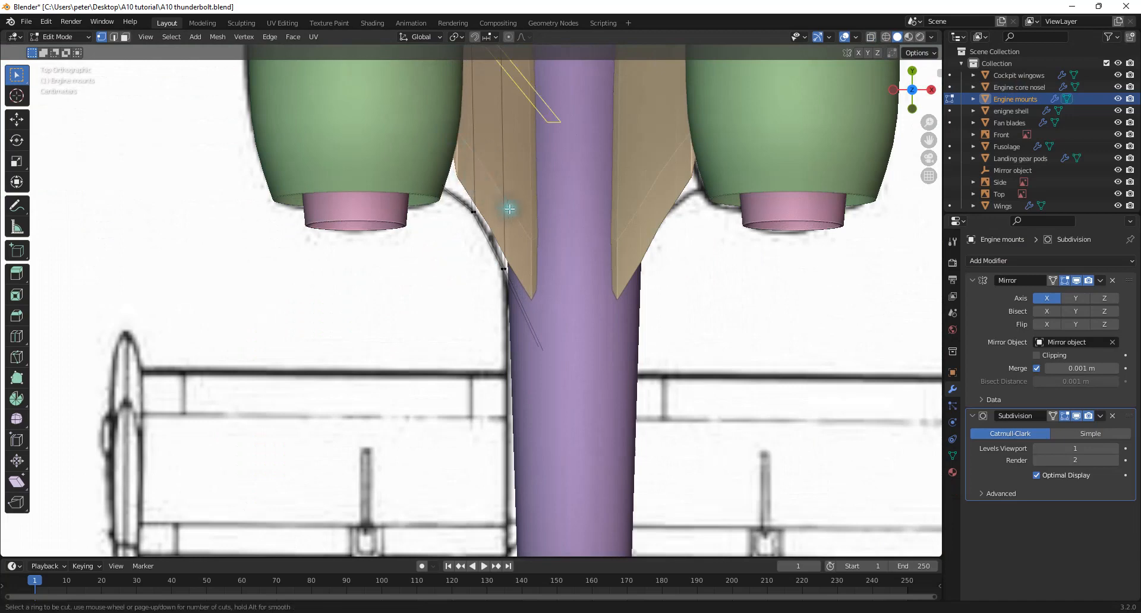
left_click(530, 106)
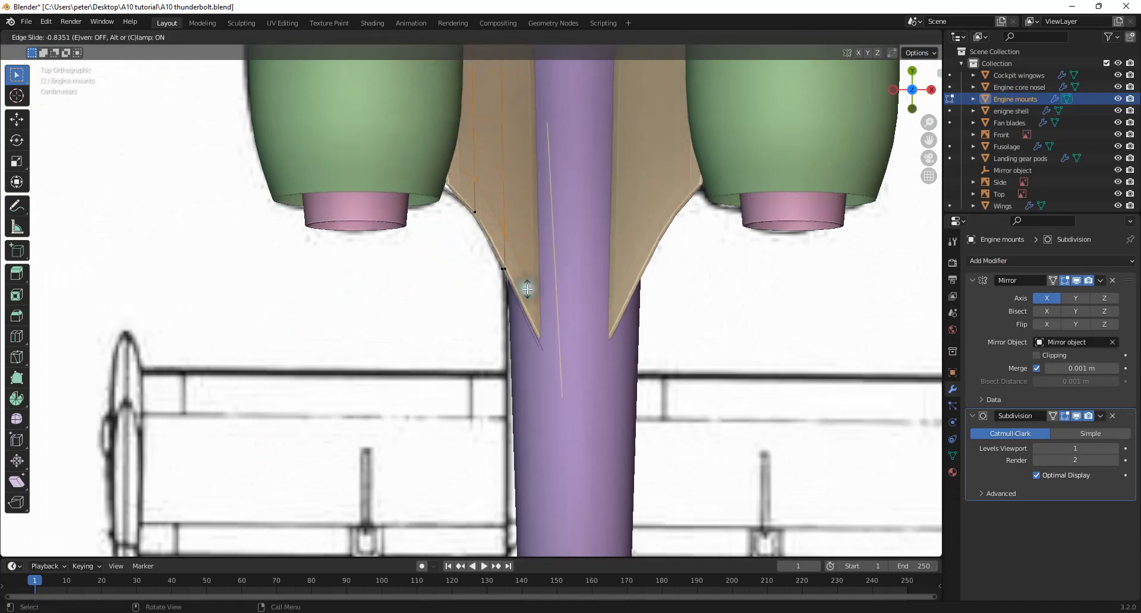
left_click(527, 287)
scroll(622, 218, "down", 1)
scroll(622, 217, "down", 1)
key("Tab")
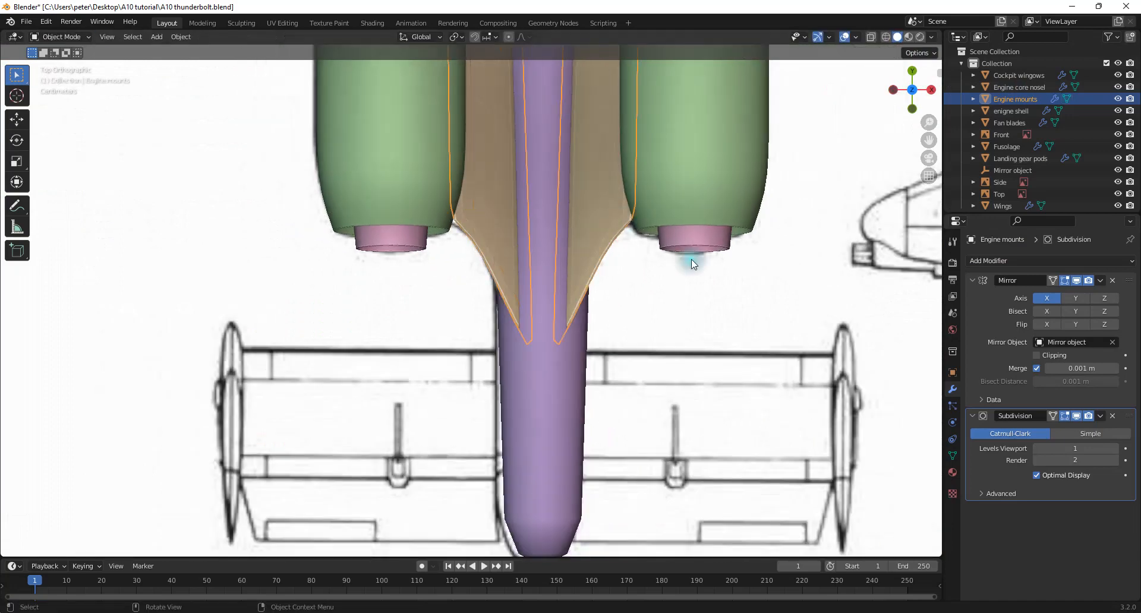
Save the file and add a Subdivision Surface modifier to the fuselage
middle_click_drag(690, 259, 603, 174)
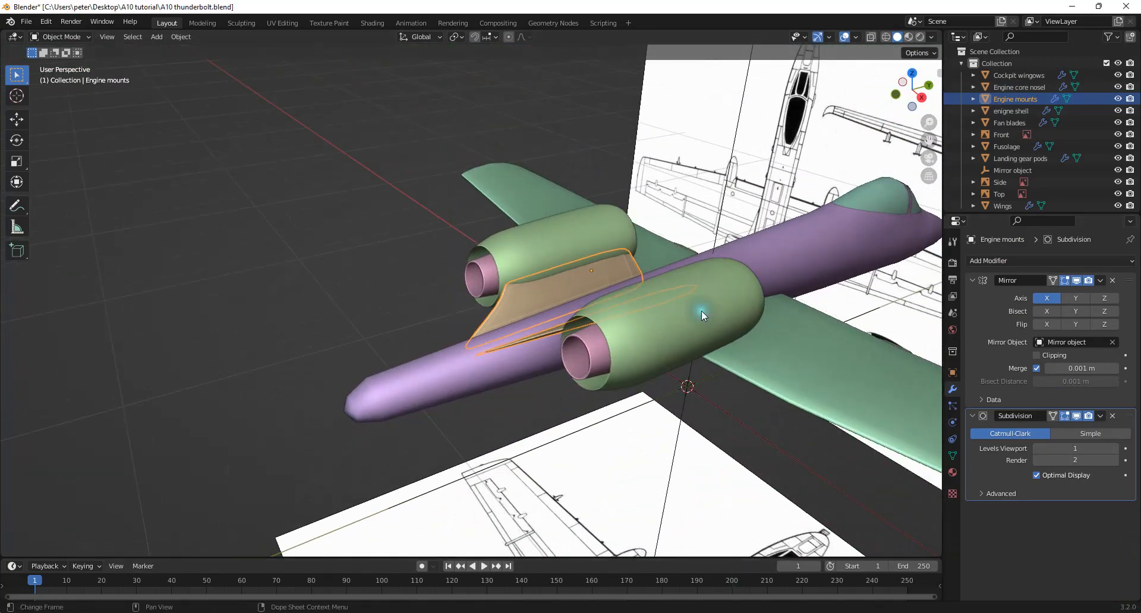
key("ctrl+s")
middle_click_drag(635, 262, 455, 245)
left_click(418, 463)
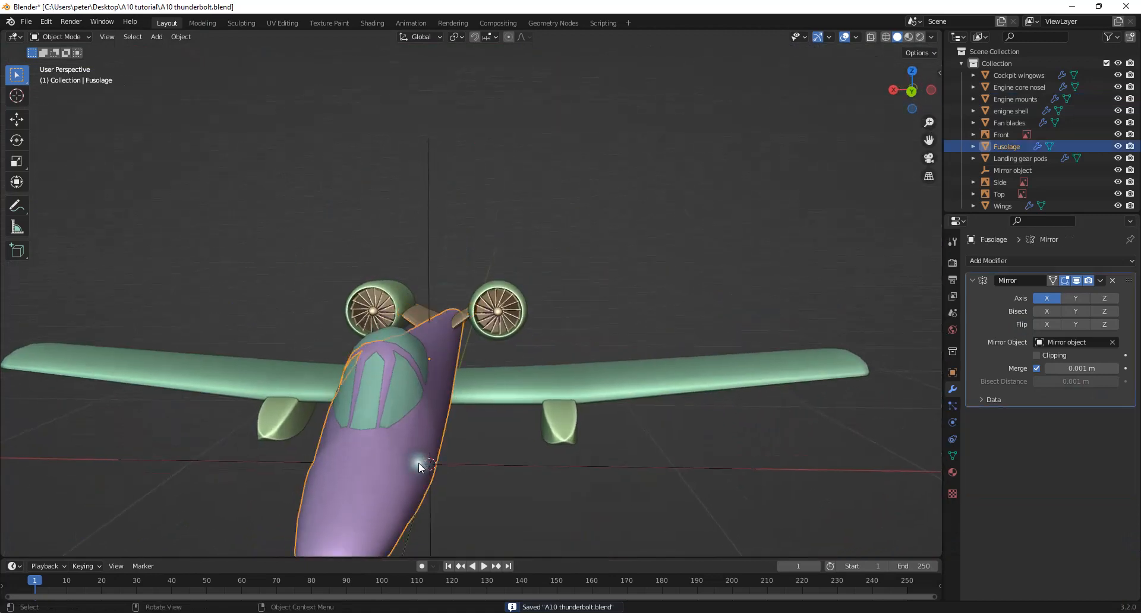
left_click(1046, 262)
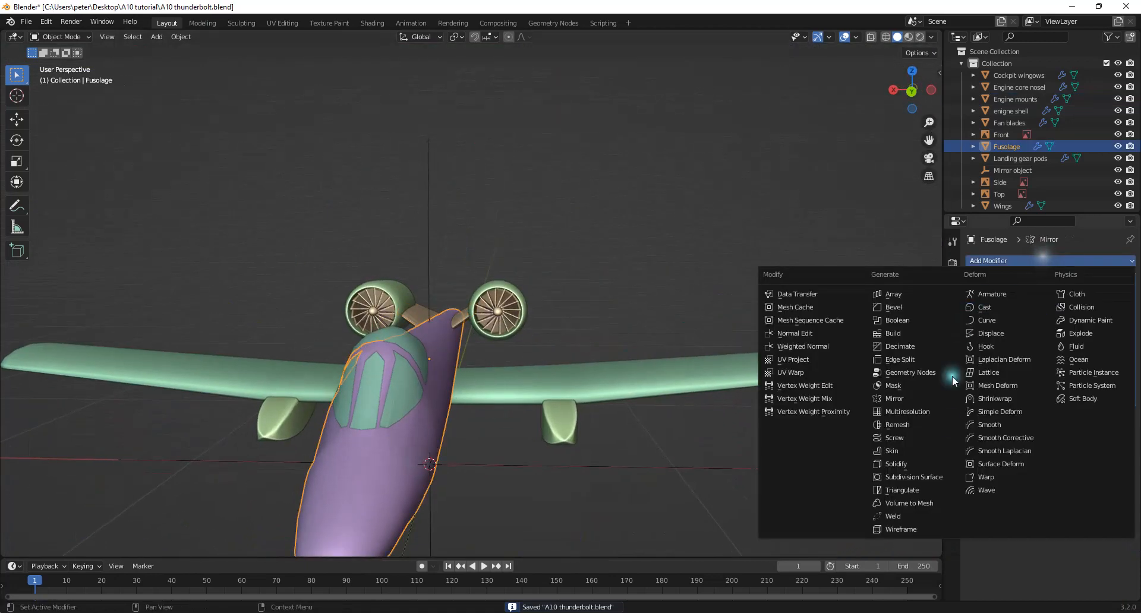
left_click(918, 474)
Add a Subdivision Surface modifier to the cockpit windows, deselect them and save the file
middle_click_drag(604, 330, 723, 287)
left_click(535, 315)
left_click(1019, 261)
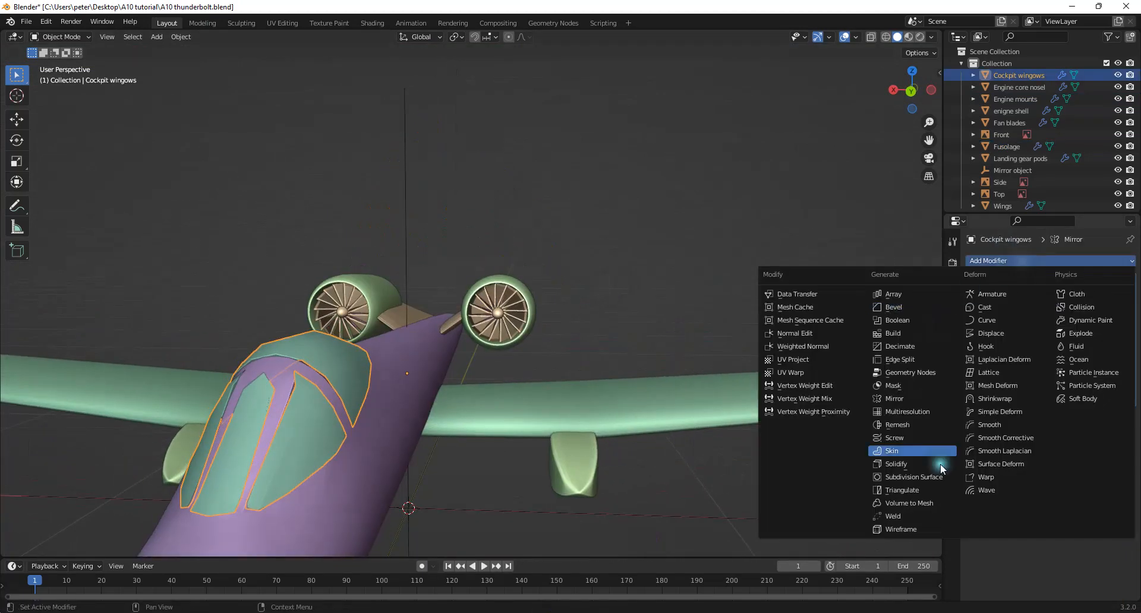
left_click(934, 478)
left_click(708, 286)
middle_click_drag(708, 287, 665, 283)
scroll(568, 277, "down", 4)
middle_click_drag(568, 277, 607, 233)
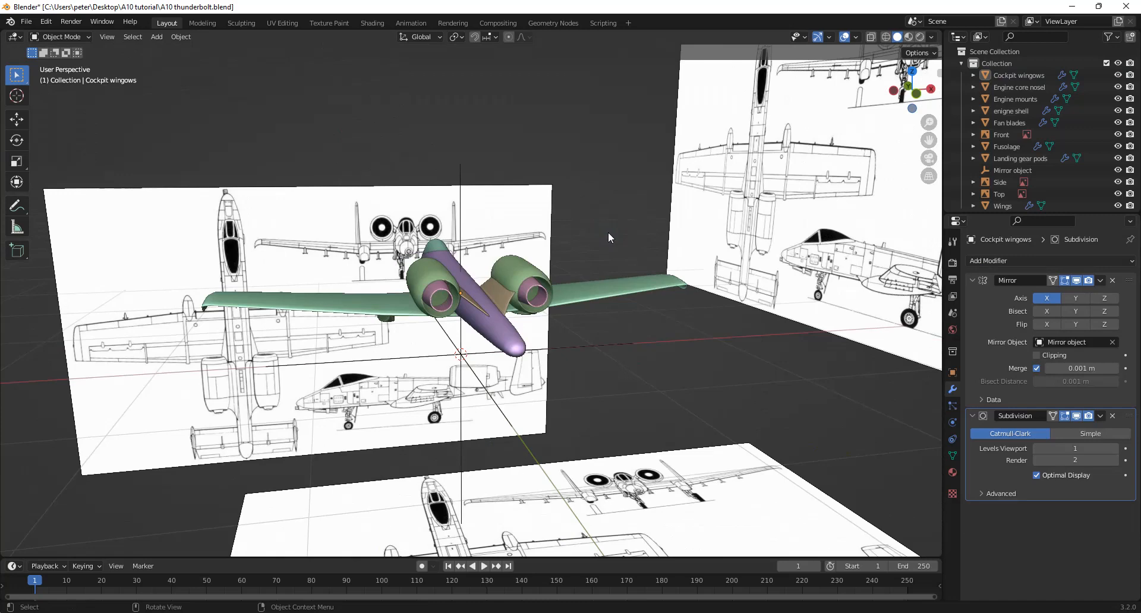
key("ctrl+s")
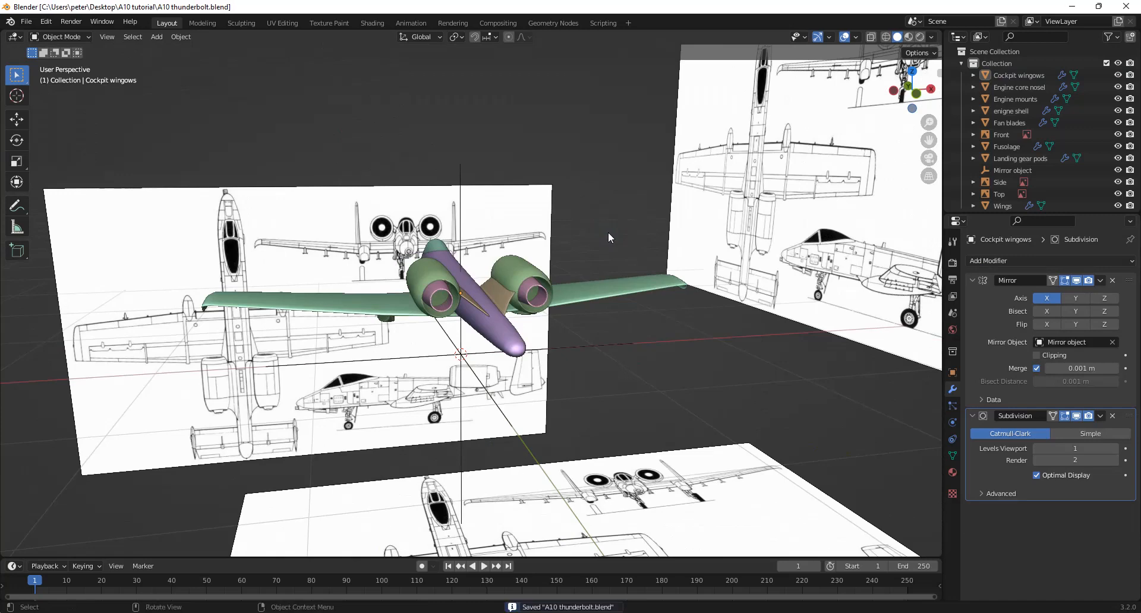
Add a loop cut running from the engine end to the fuselage end of the engine mount in Edit Mode and slide it off-centre
middle_click_drag(661, 309, 642, 294)
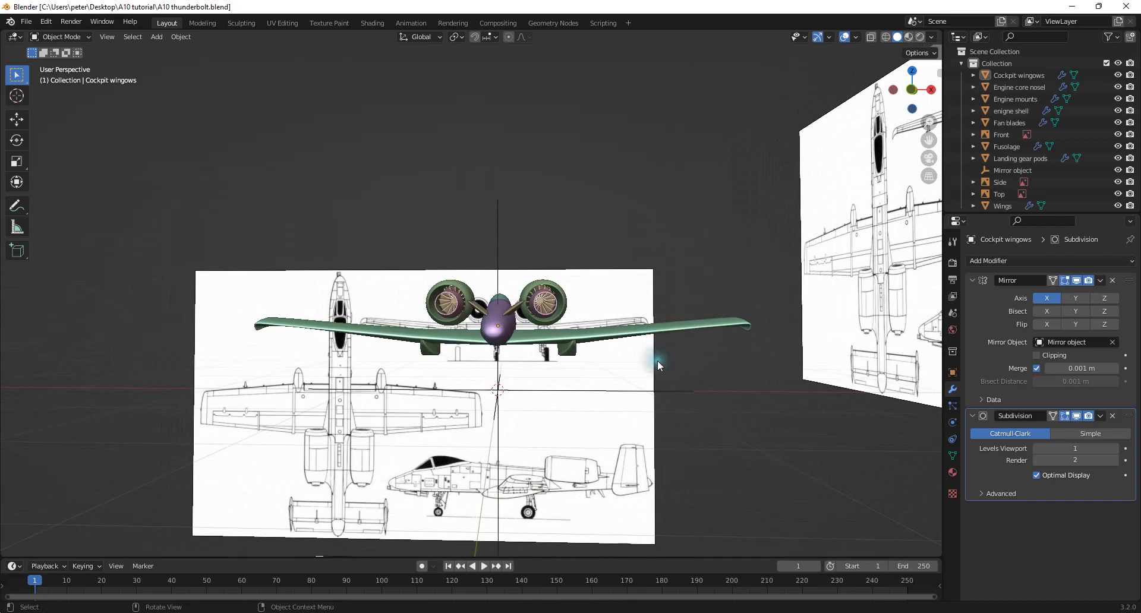
scroll(595, 332, "up", 3)
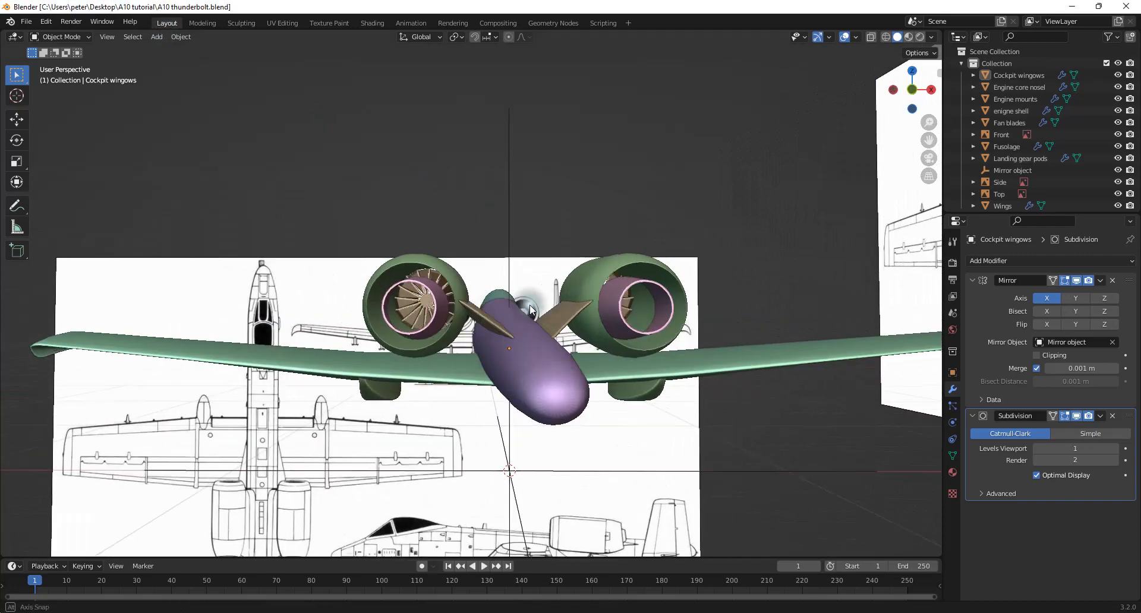
left_click(472, 310)
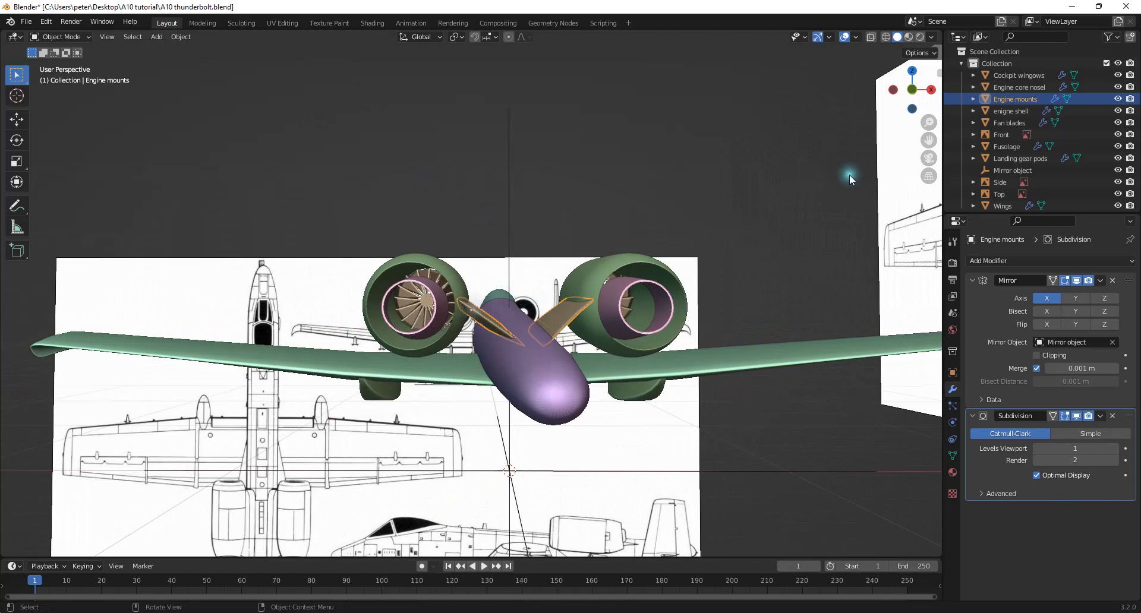
left_click(913, 90)
scroll(494, 327, "up", 6)
key("Tab")
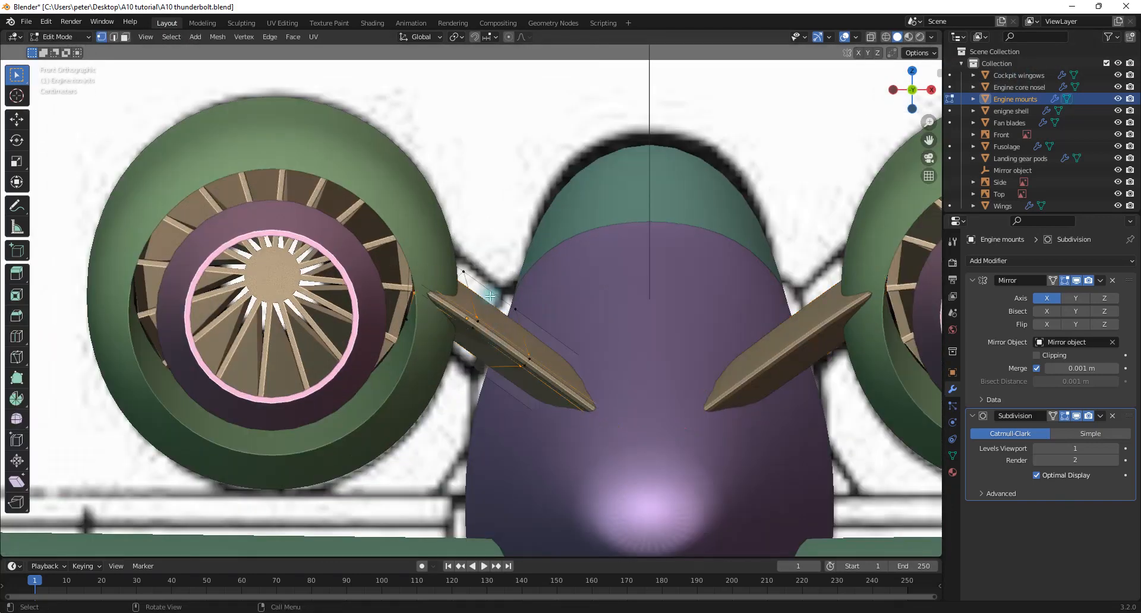
key("ctrl+r")
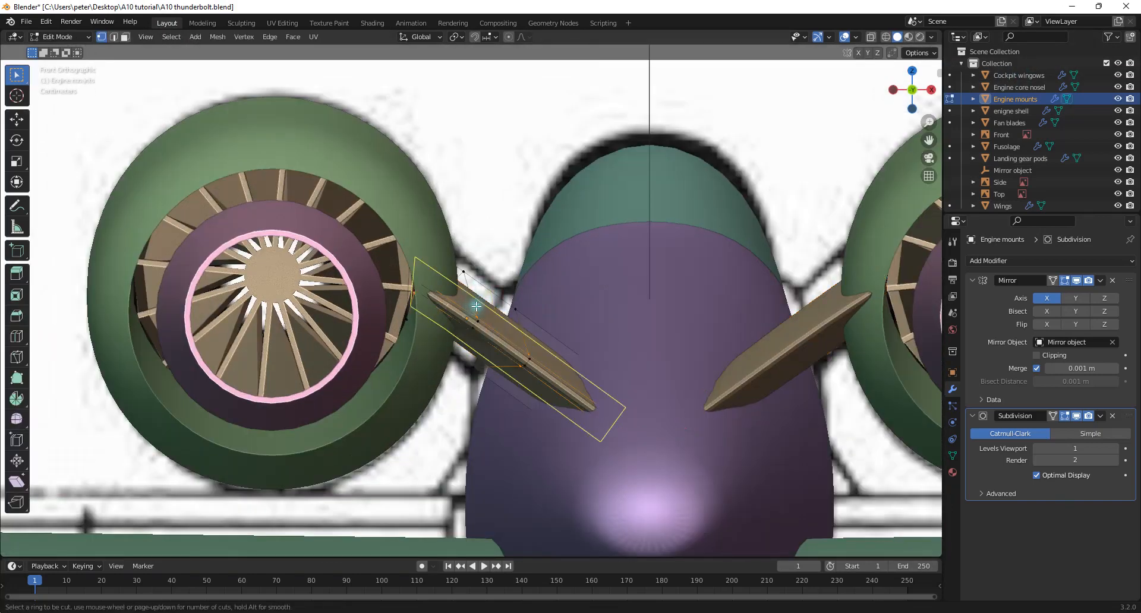
left_click(476, 306)
left_click(482, 284)
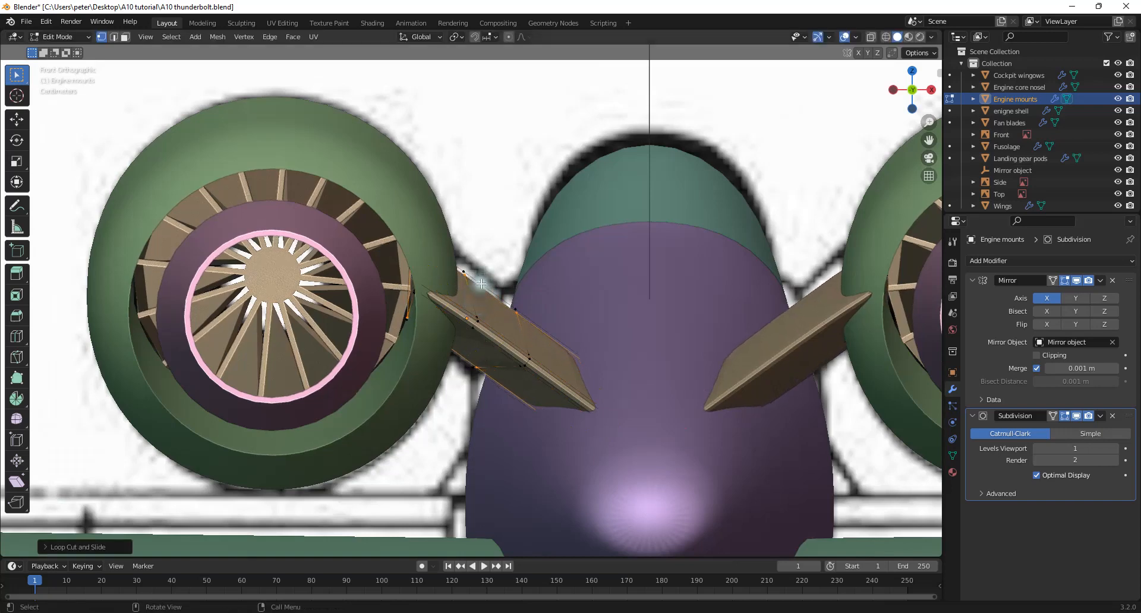